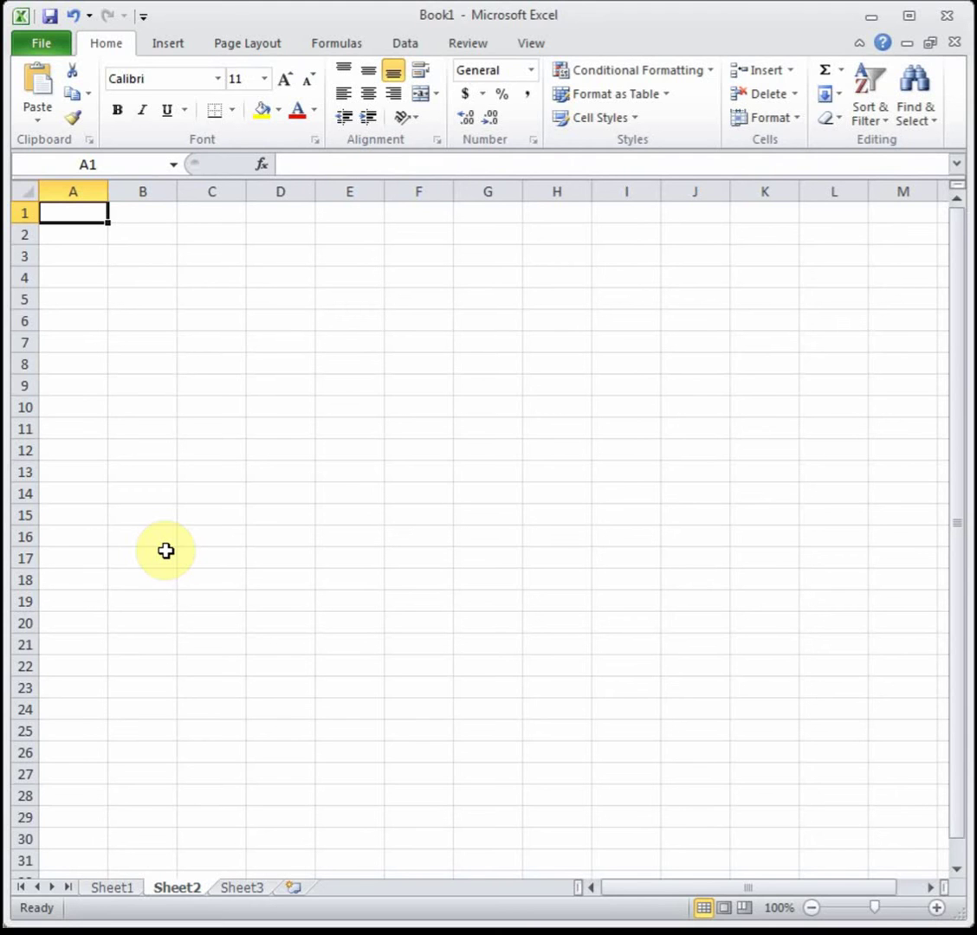
# Enter the sample equation 12=5*(1+.2)^x in A1, then delete it to leave Sheet2 empty.
pyautogui.write('12')
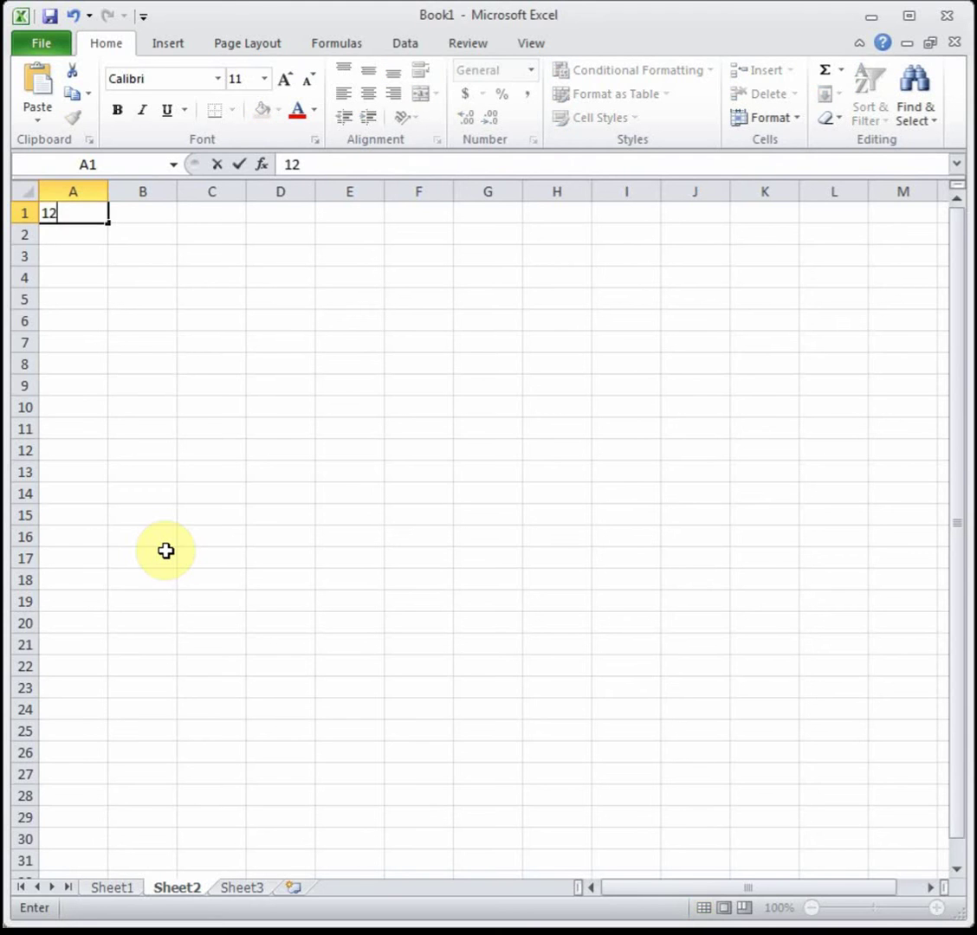
pyautogui.write('=5*(1+.2)^x')
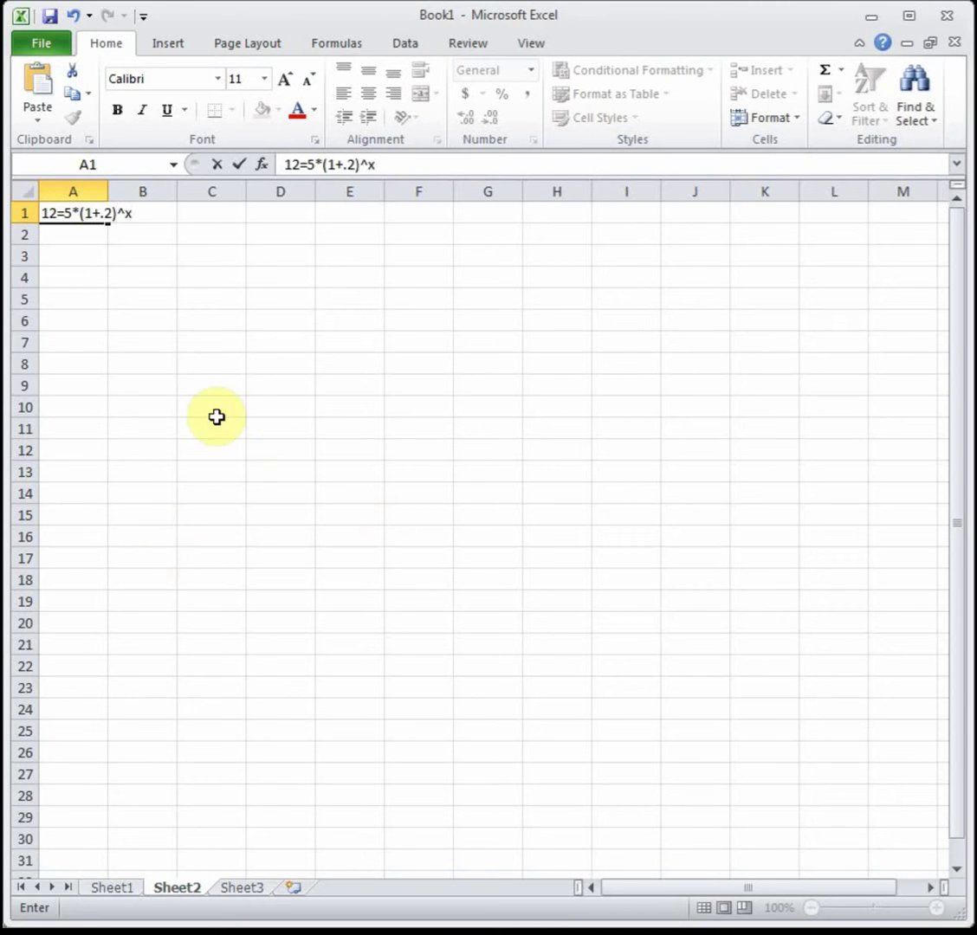
pyautogui.click(136, 359)
pyautogui.click(76, 262)
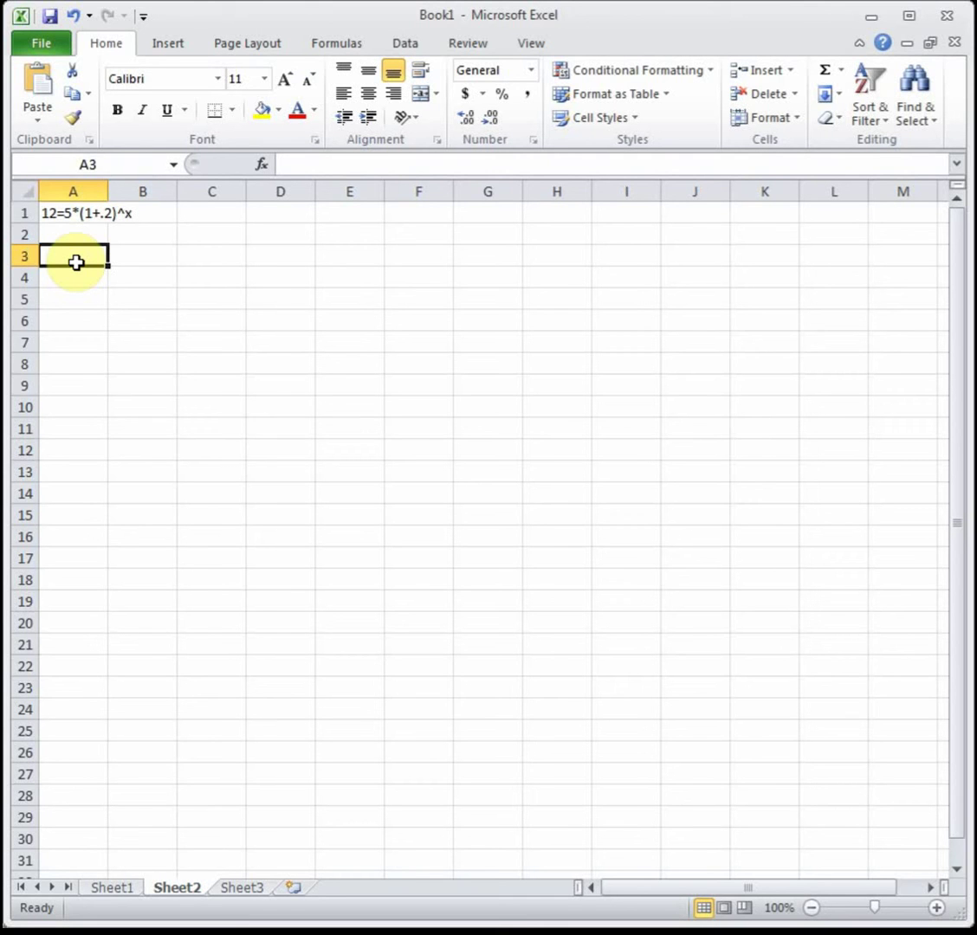
pyautogui.click(56, 210)
pyautogui.press('Delete')
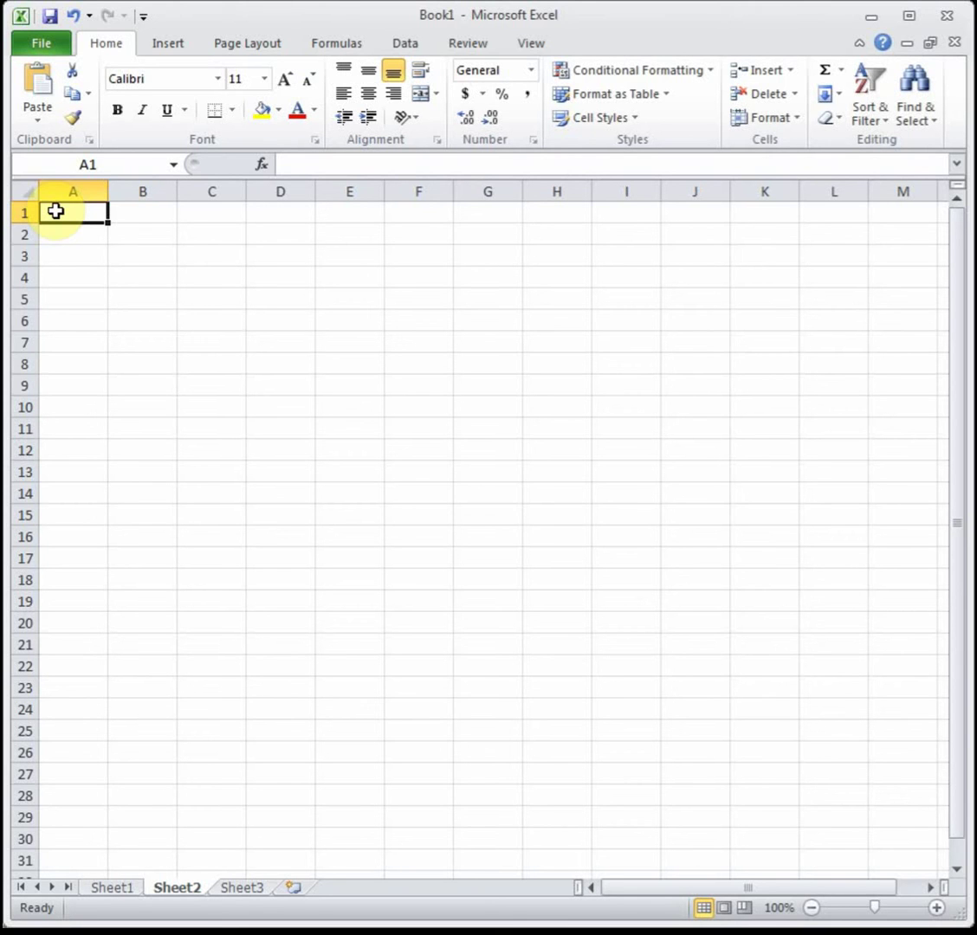
# Enter the model P=242*(1.045)^t in A1 and the equation 600=242*(1.045)^t in D1.
pyautogui.write('P=242*(1.045)^t')
pyautogui.press('Return')
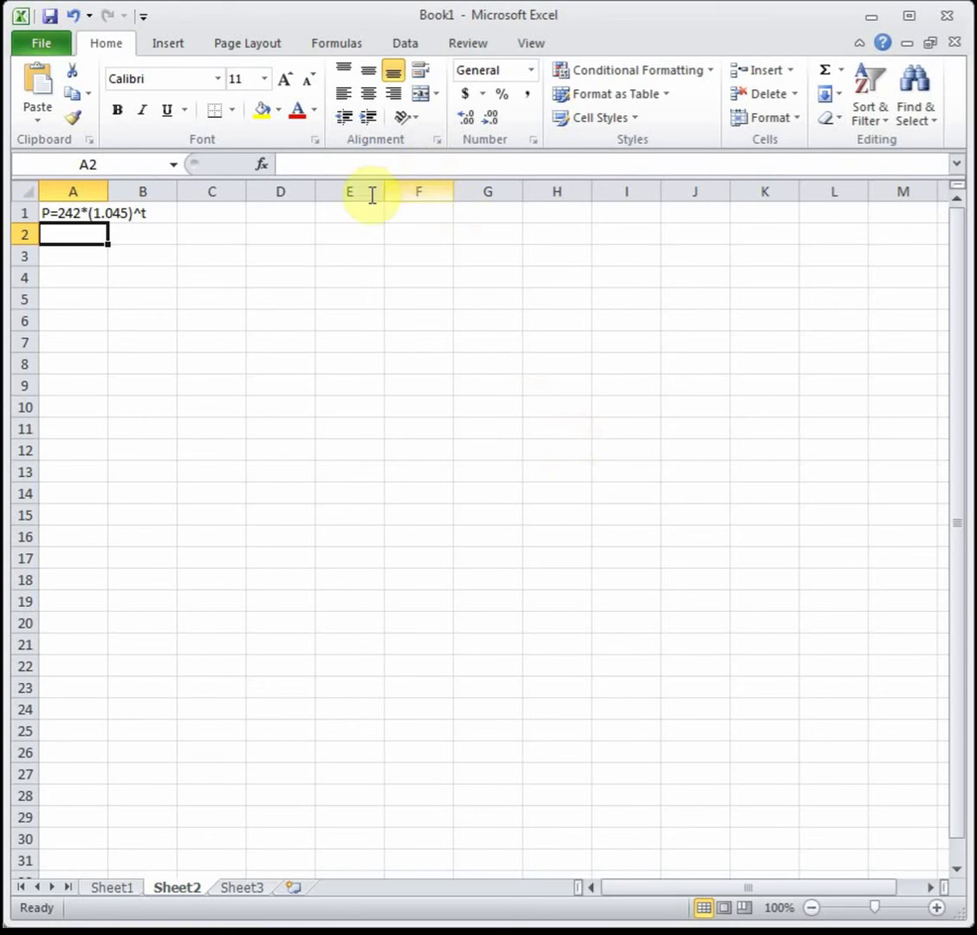
pyautogui.click(267, 214)
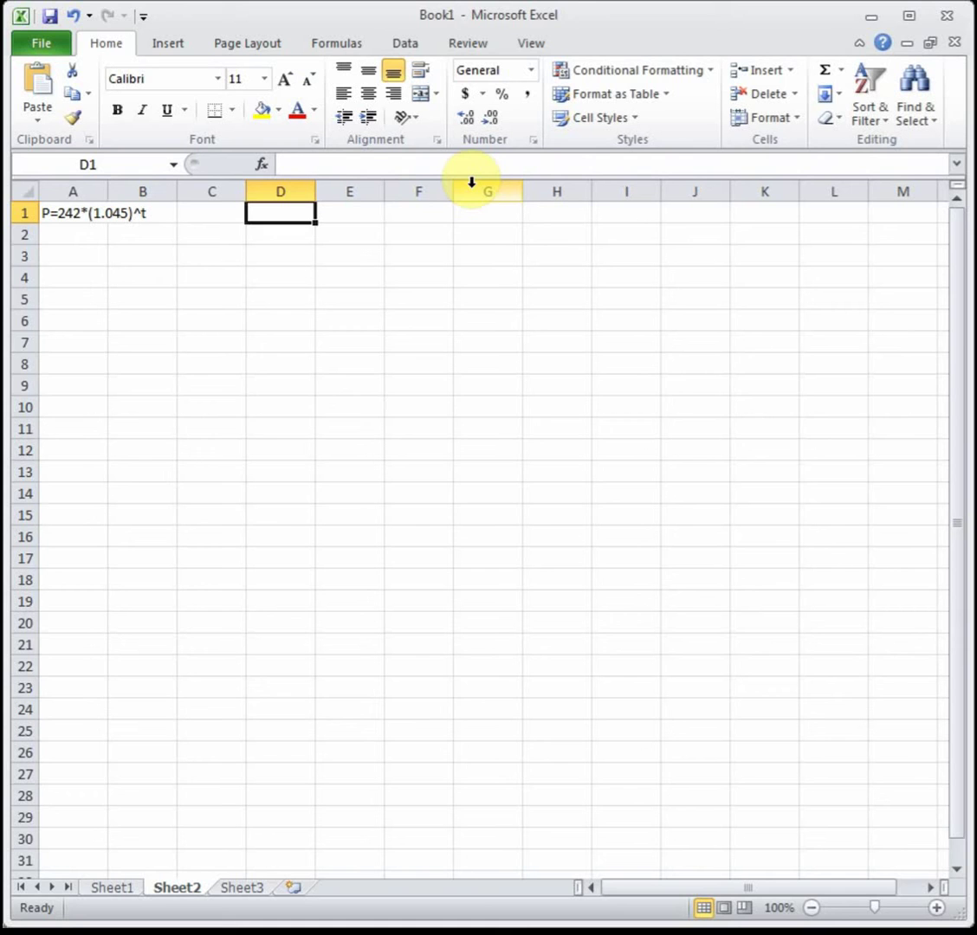
pyautogui.write('600=')
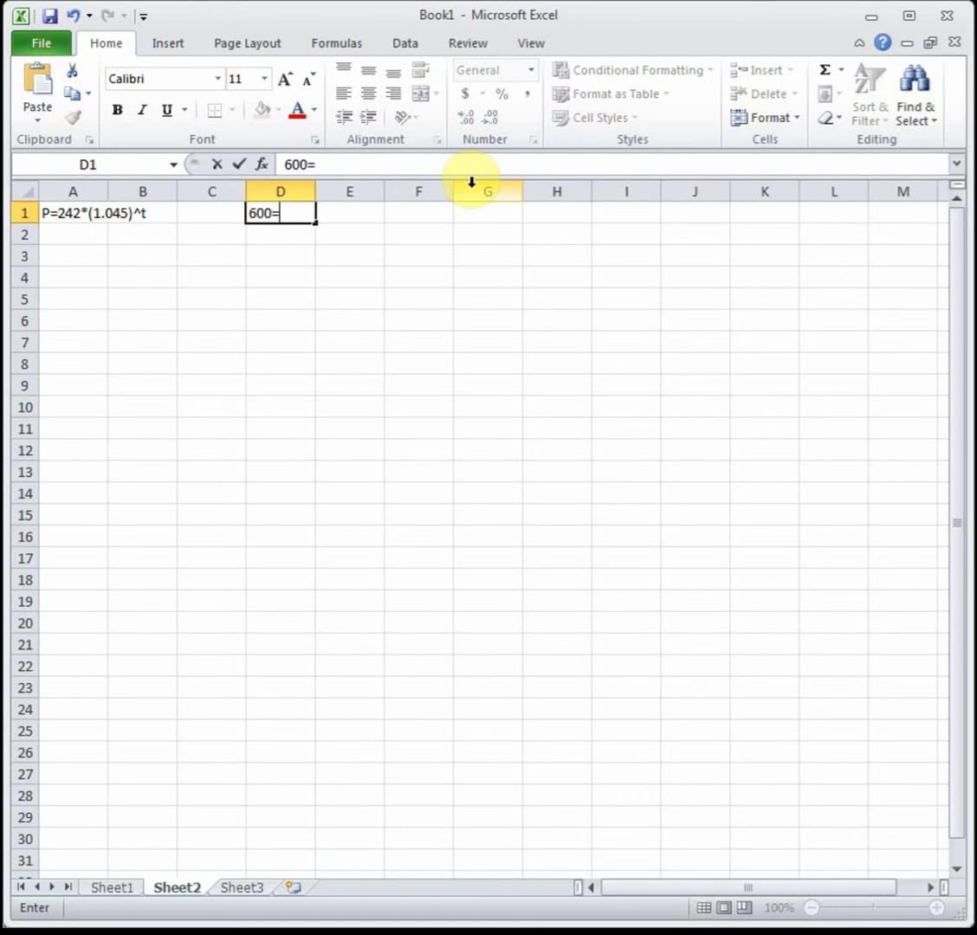
pyautogui.write('242*(1.045')
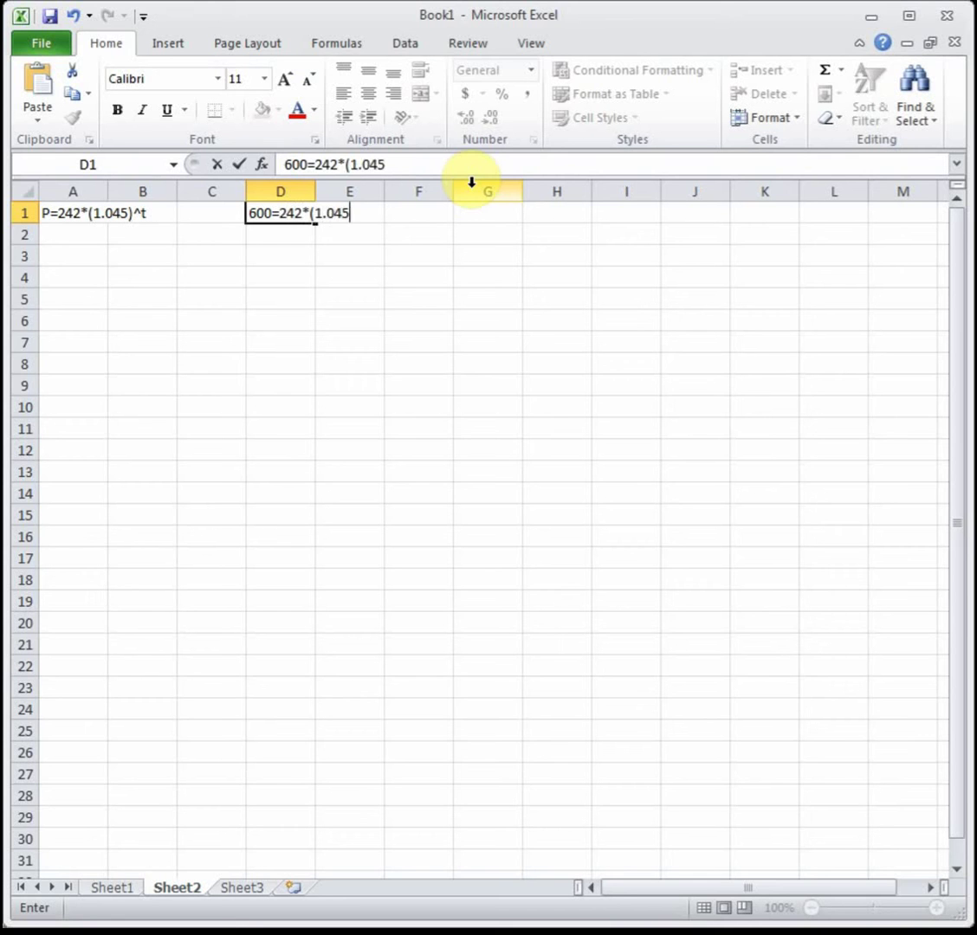
pyautogui.write(')^t')
pyautogui.press('Return')
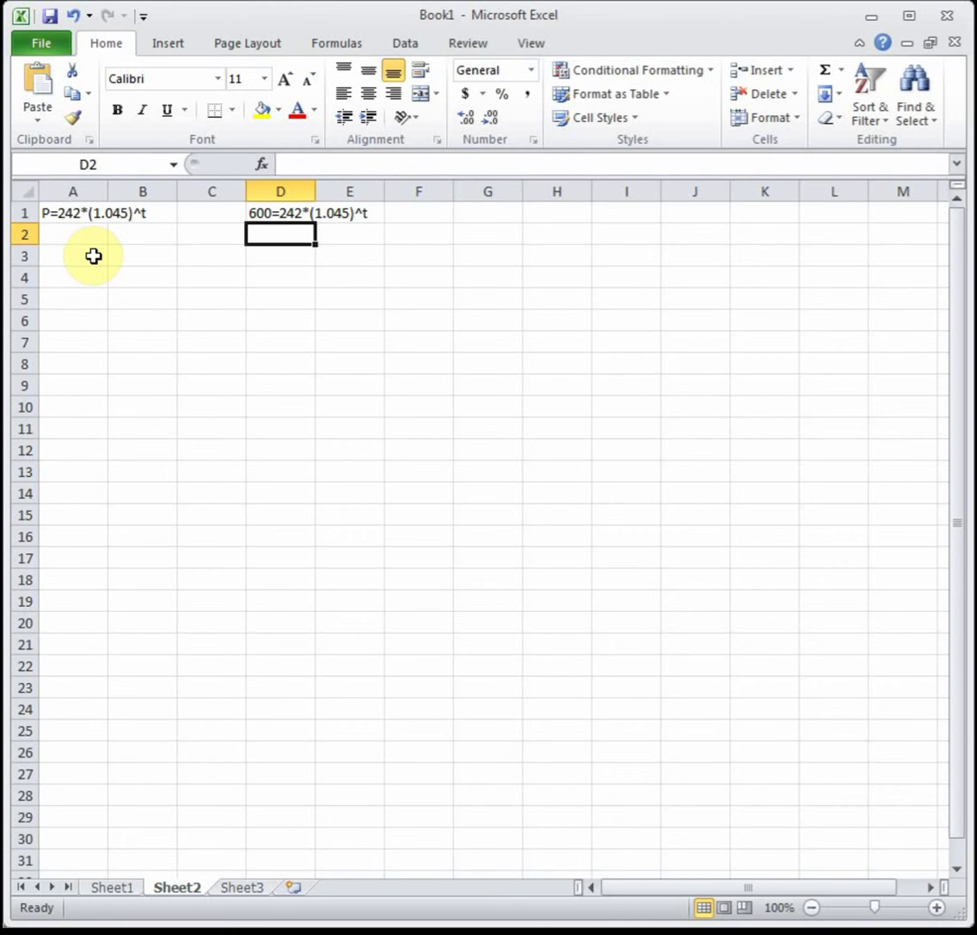
# Label A2 'years since 1994' and A3 'Students', widening column A to fit.
pyautogui.click(71, 239)
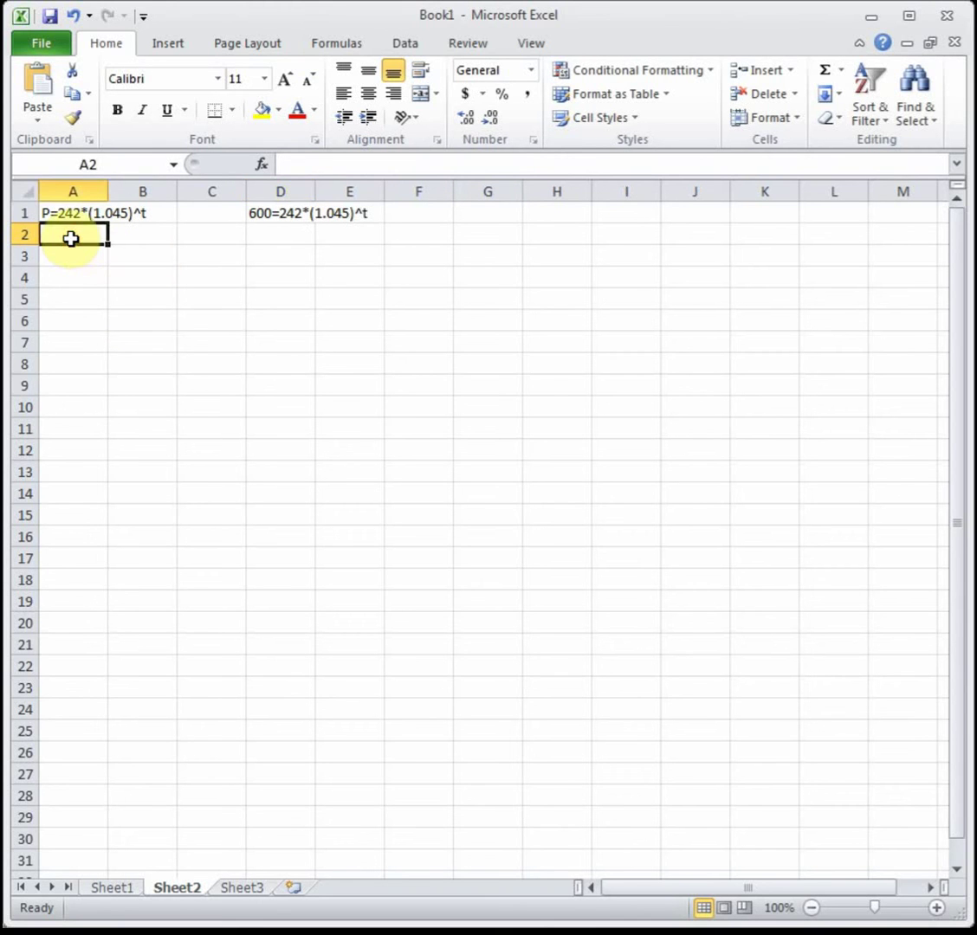
pyautogui.write('years si')
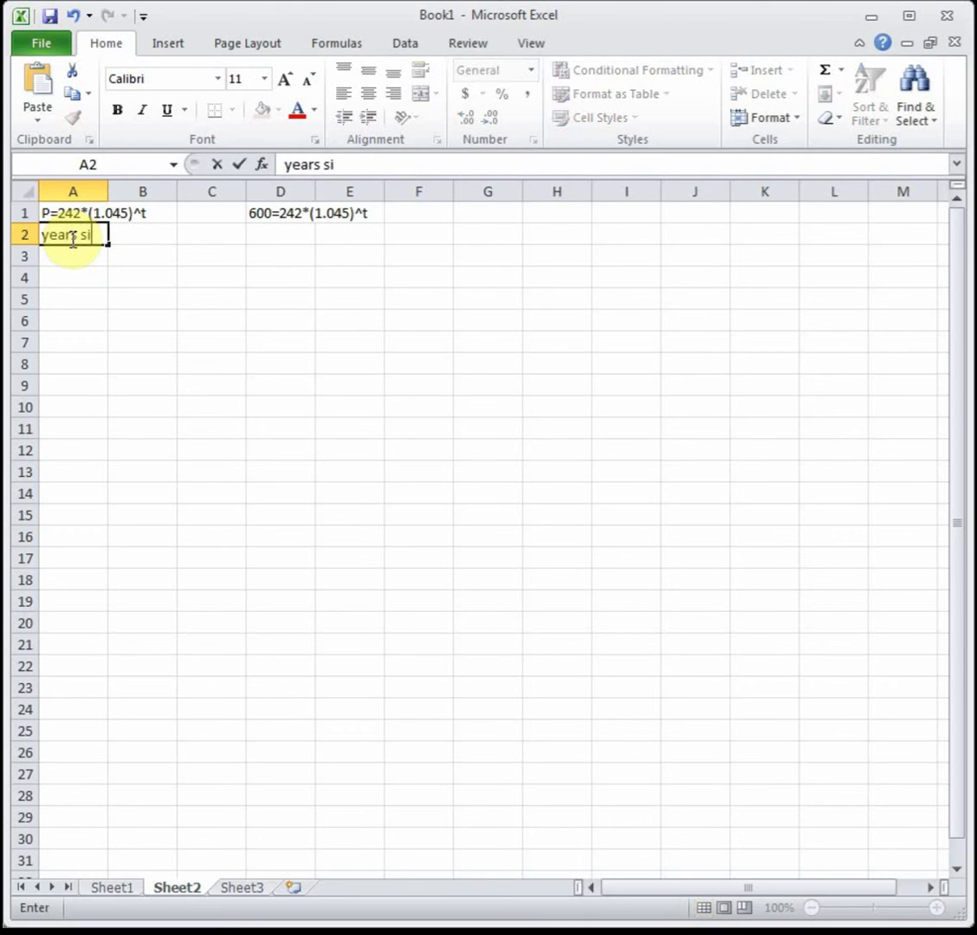
pyautogui.write('nce 1994')
pyautogui.press('Return')
pyautogui.moveTo(112, 185); pyautogui.dragTo(155, 185)
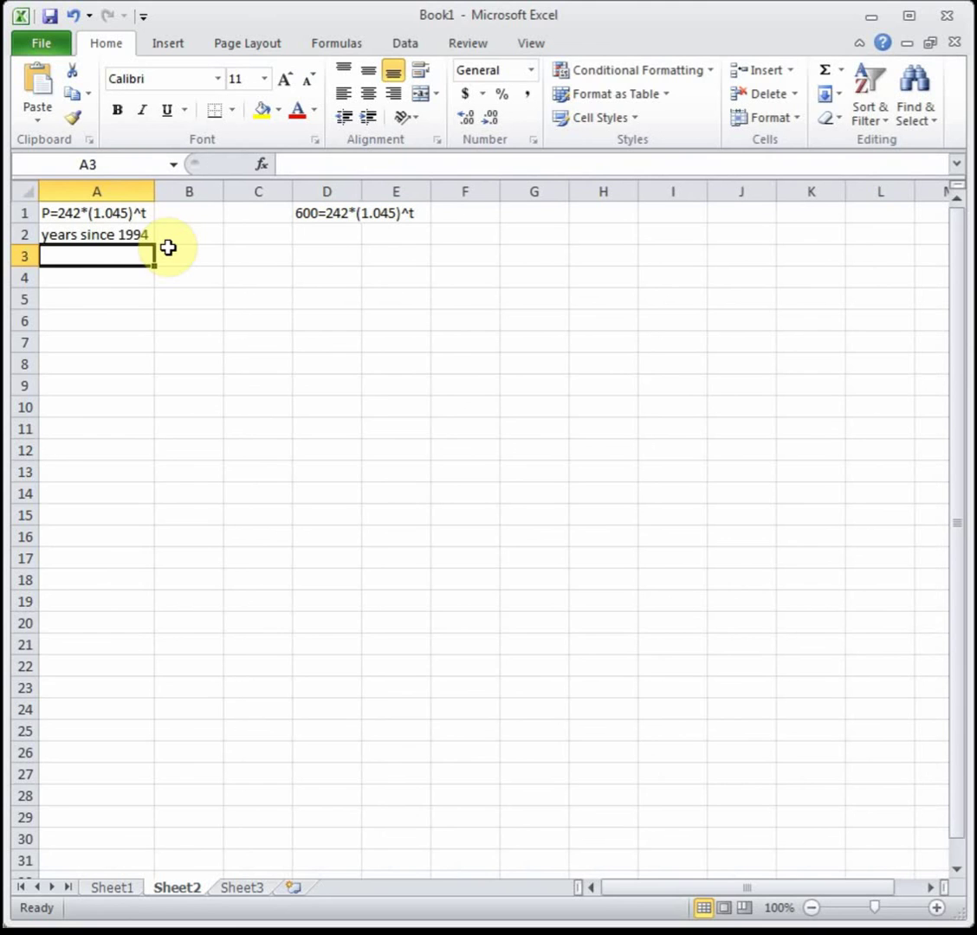
pyautogui.write('Students')
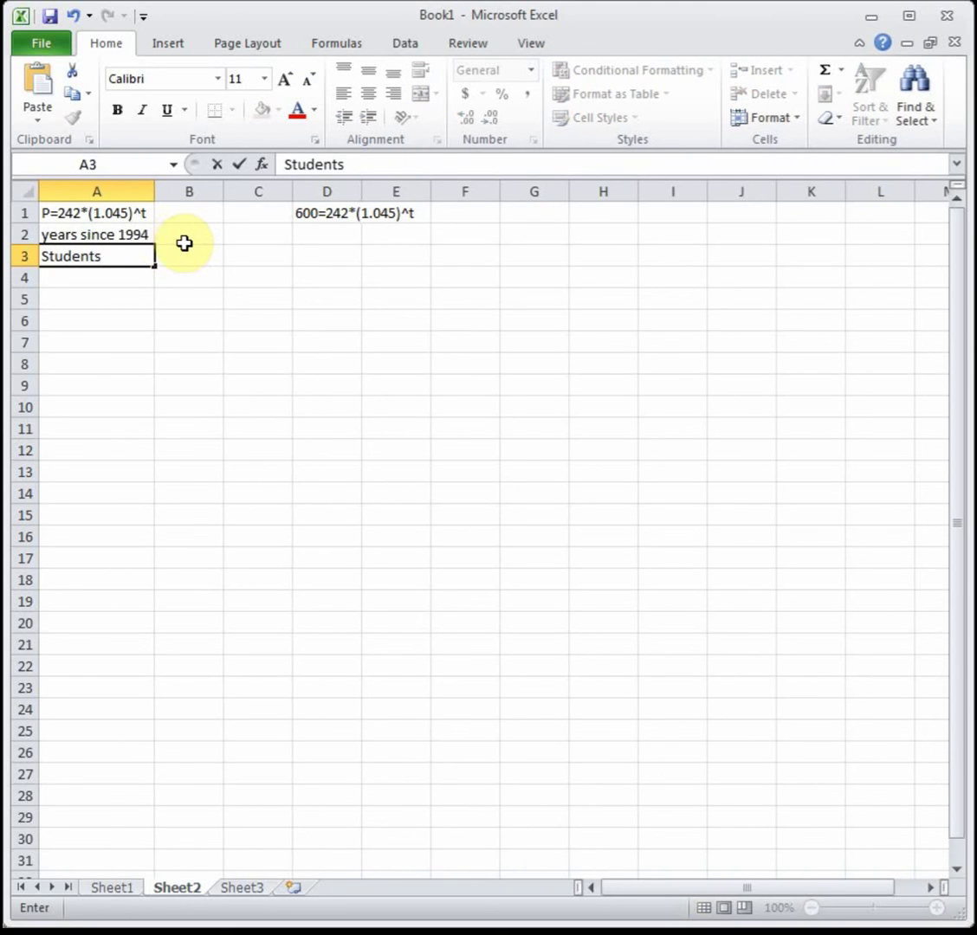
pyautogui.click(185, 241)
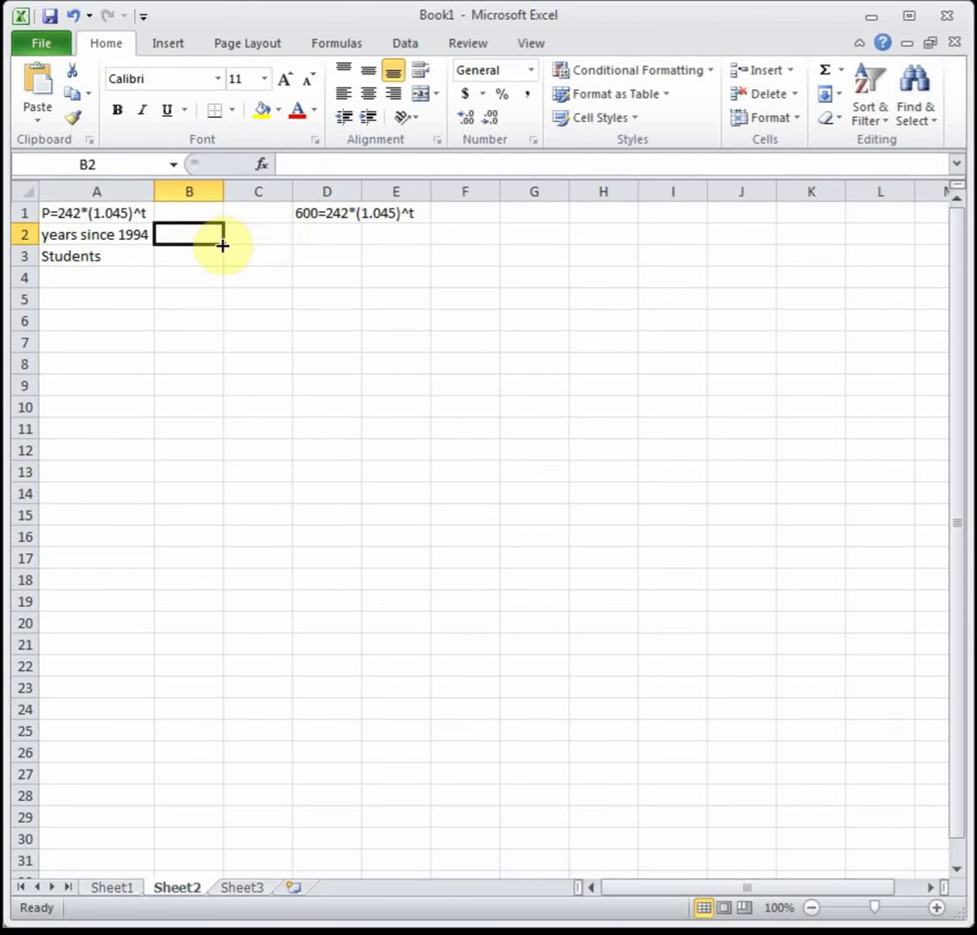
pyautogui.click(187, 257)
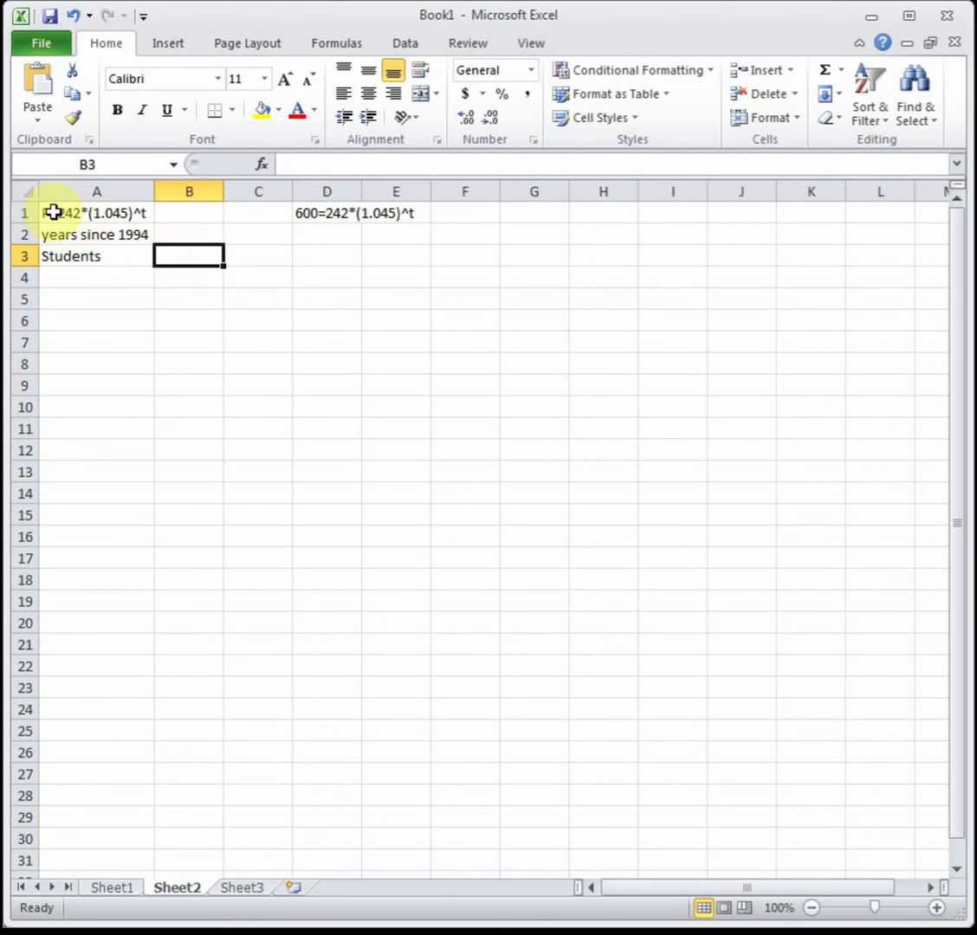
# Enter =242*(1.045)^B2 in B3, using empty B2 as the years exponent.
pyautogui.write('=')
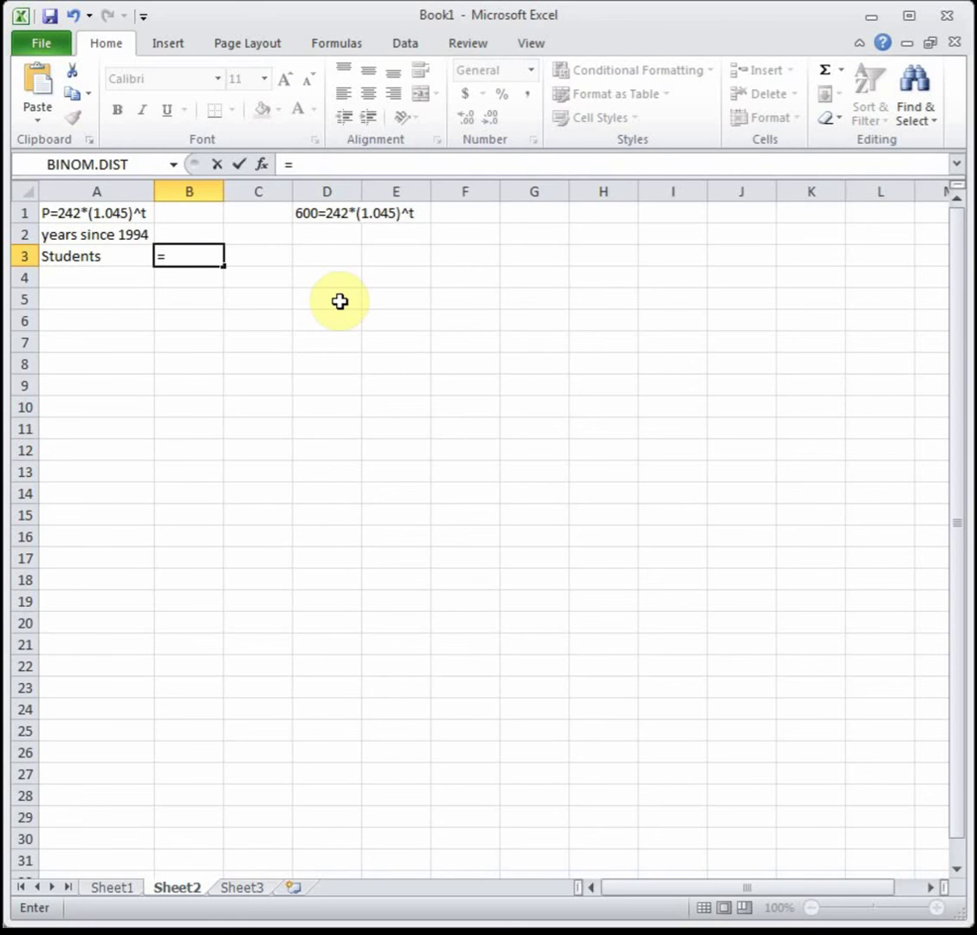
pyautogui.write('242*(')
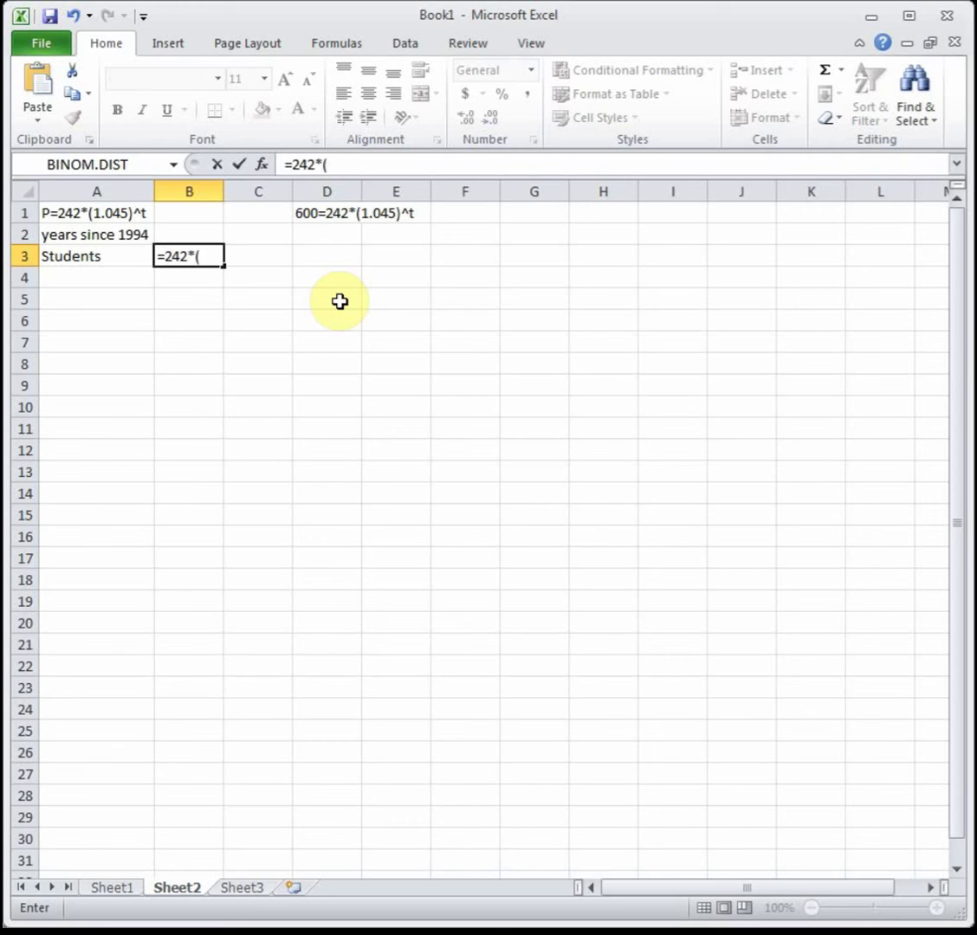
pyautogui.write('1.045)^')
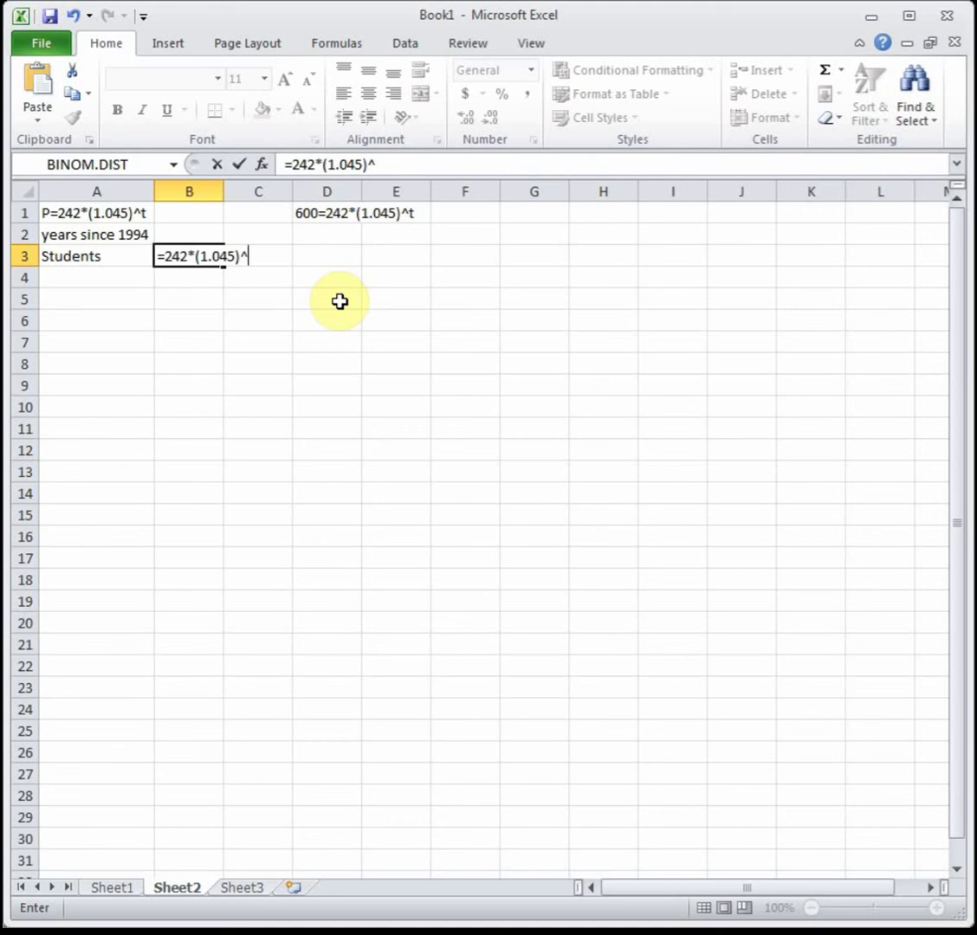
pyautogui.click(178, 230)
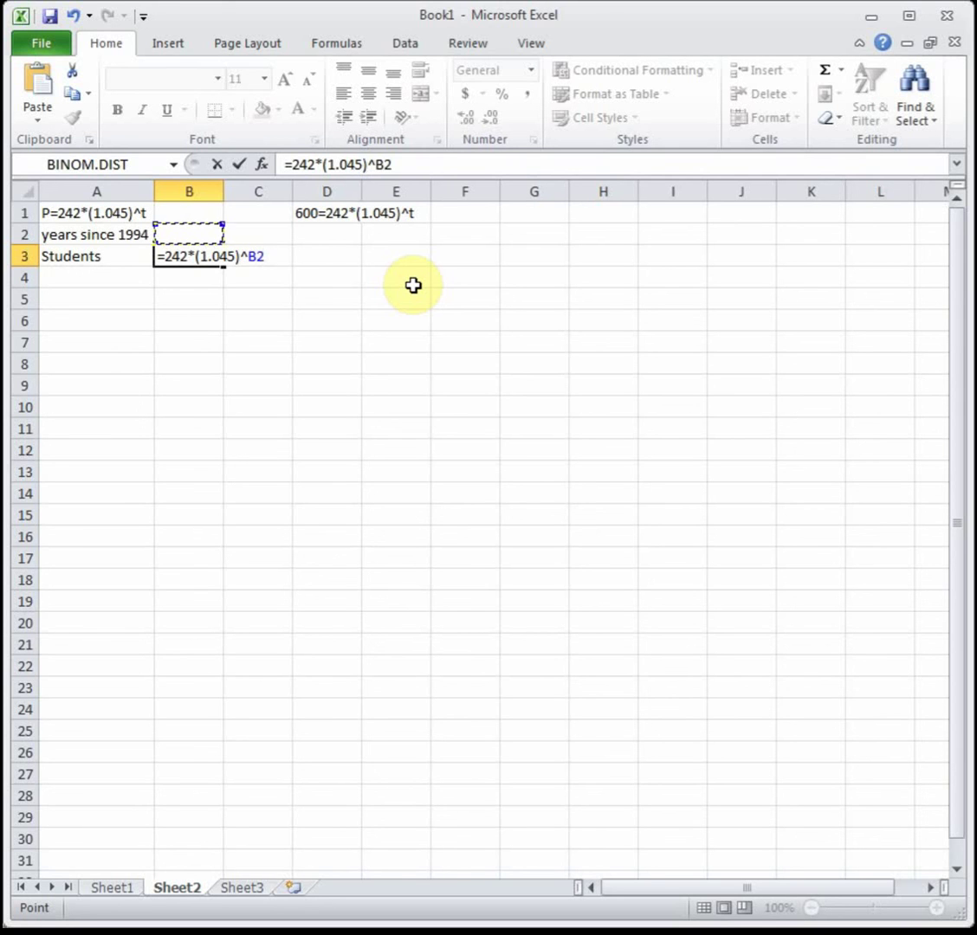
pyautogui.press('Return')
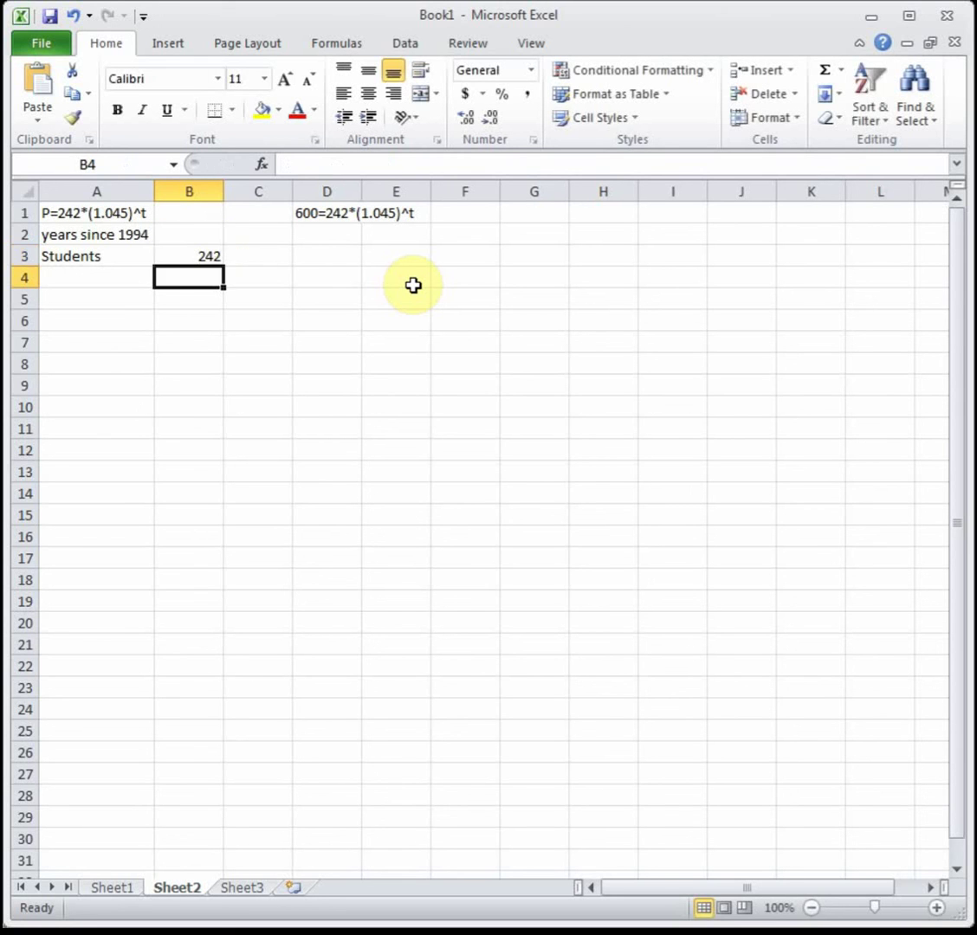
pyautogui.press('Up')
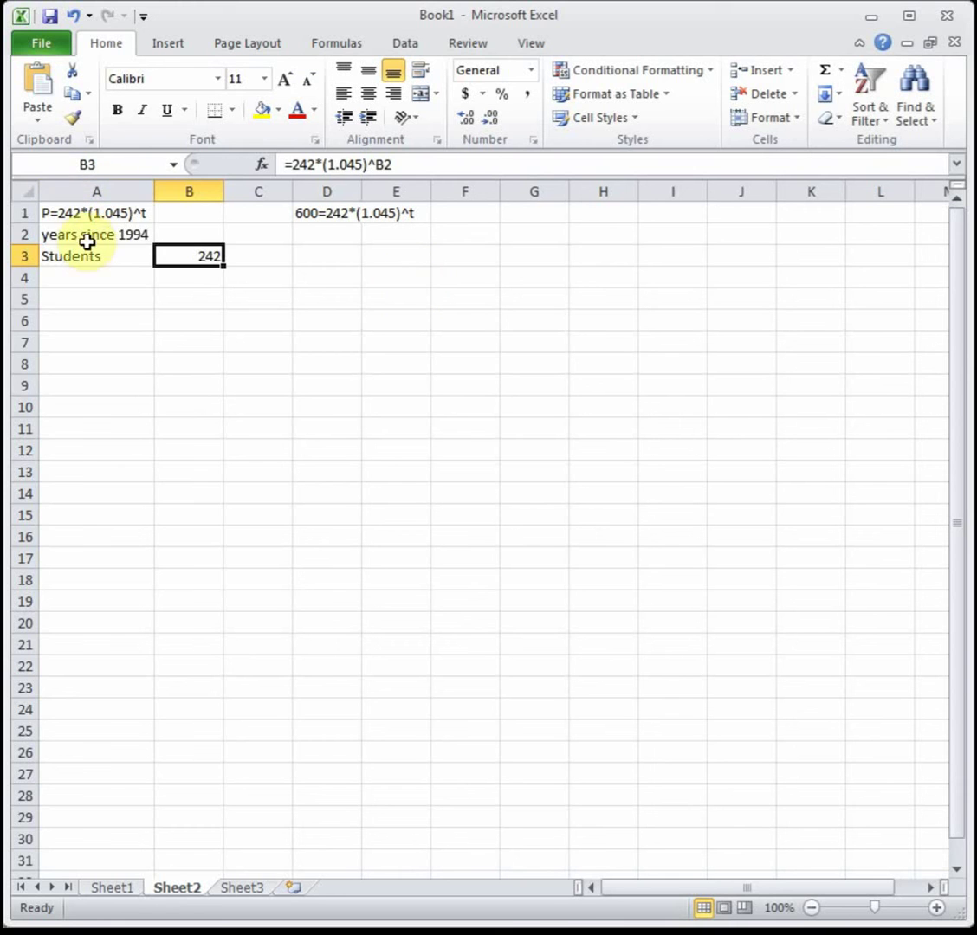
# Put an outside border around the A2:B3 label-and-formula block.
pyautogui.moveTo(86, 235); pyautogui.dragTo(185, 252)
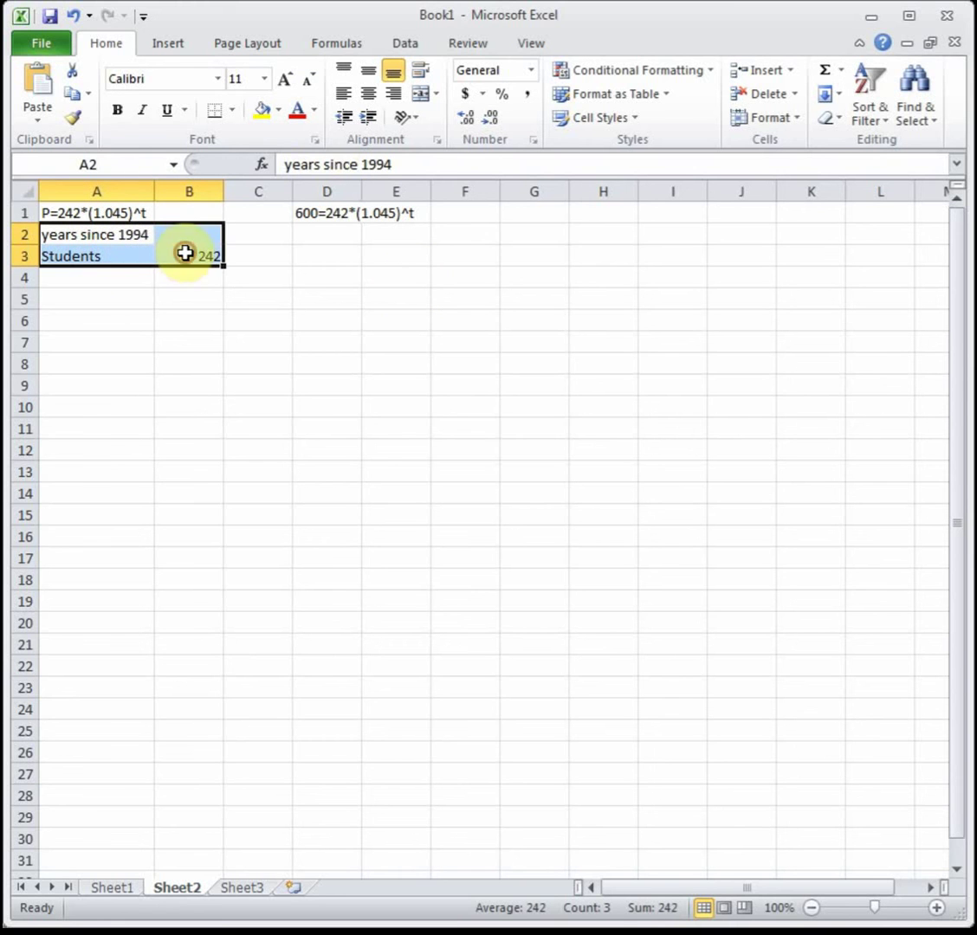
pyautogui.click(232, 111)
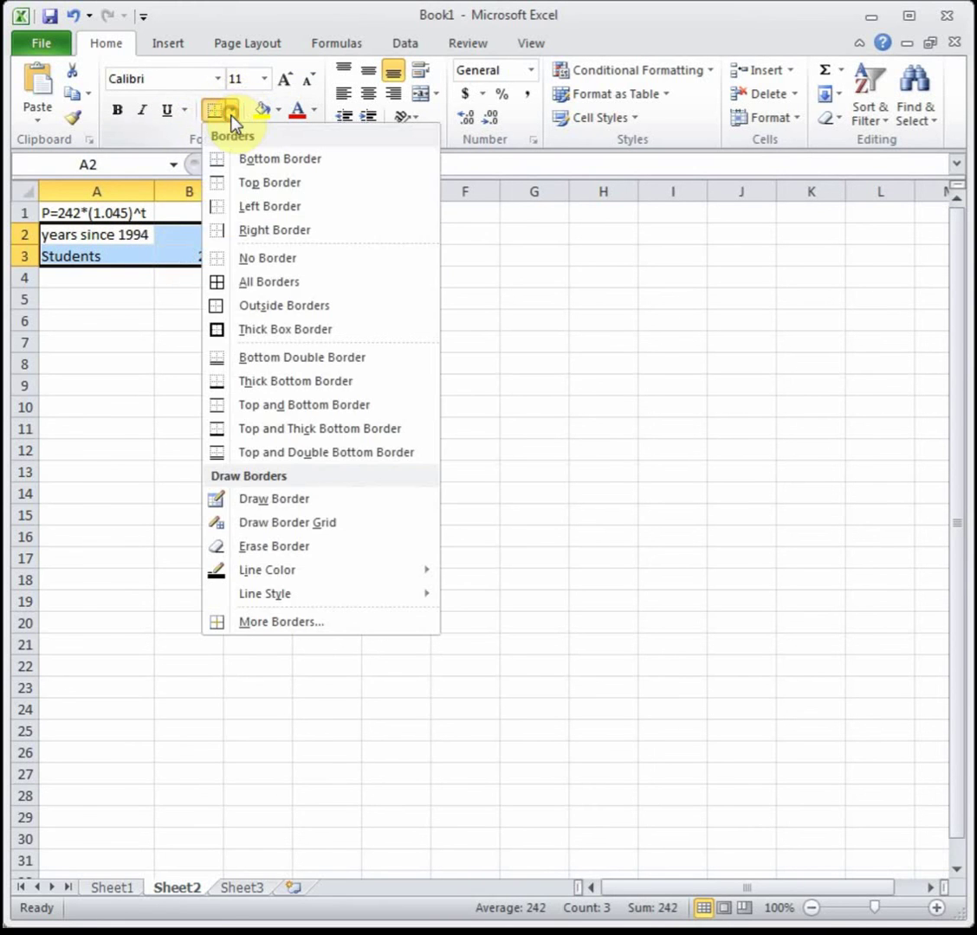
pyautogui.click(257, 306)
pyautogui.click(179, 295)
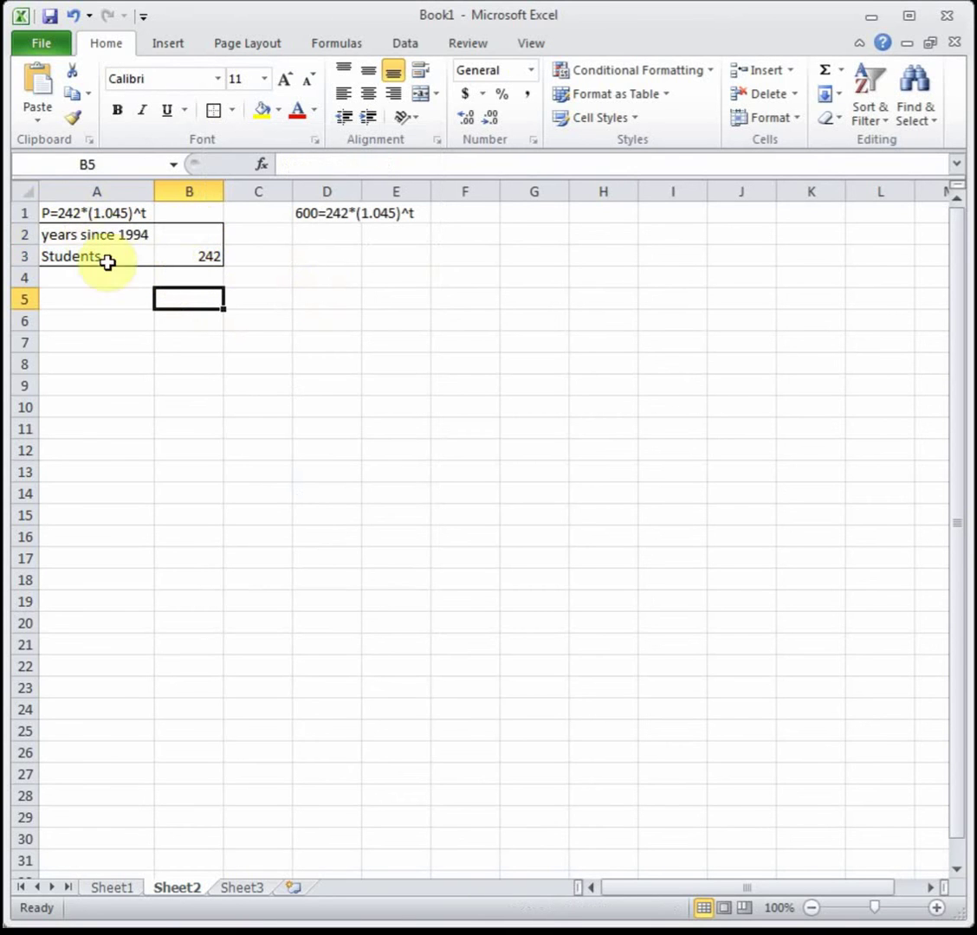
pyautogui.click(187, 261)
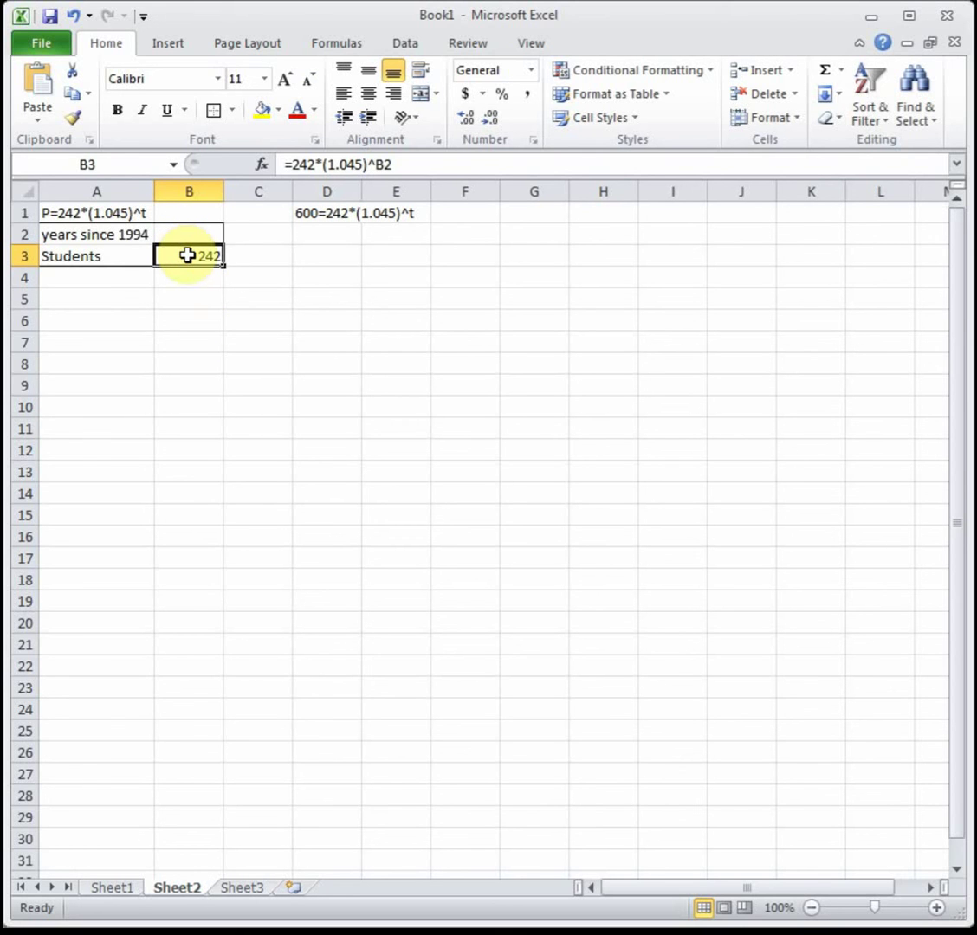
# Goal Seek B3 to 600 by changing B2, giving 20.62826 years since 1994.
pyautogui.click(423, 46)
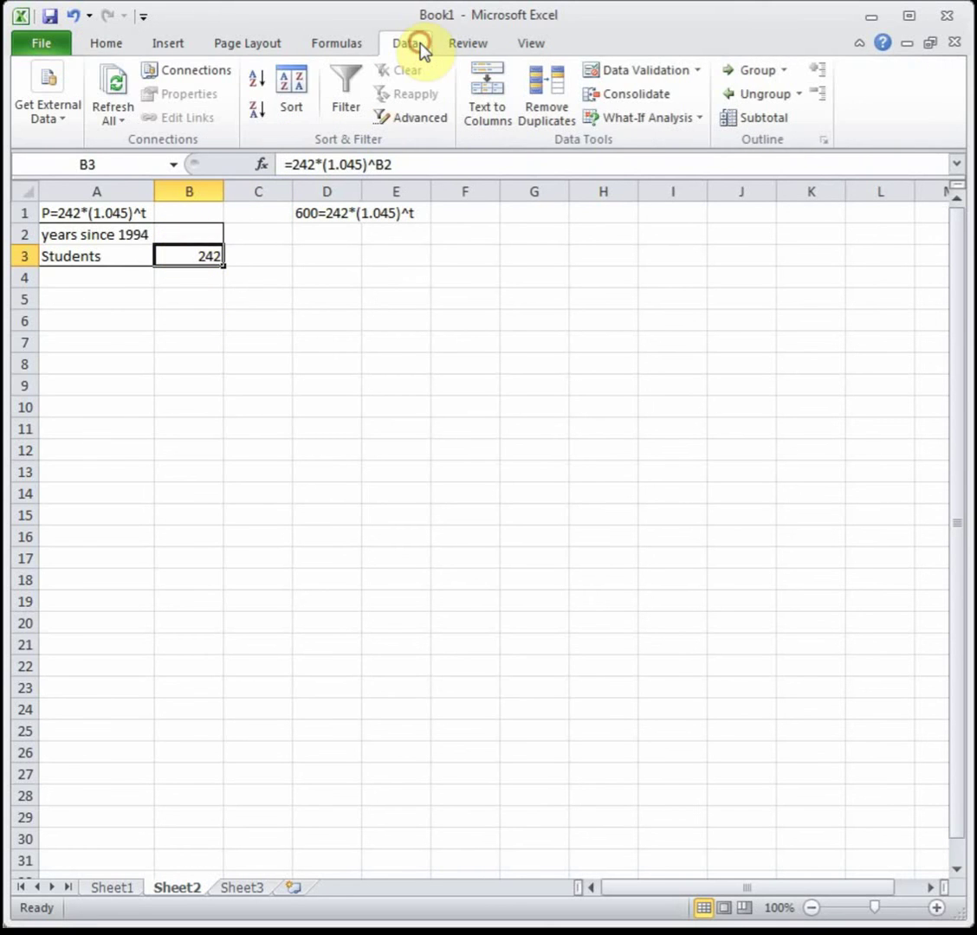
pyautogui.click(628, 120)
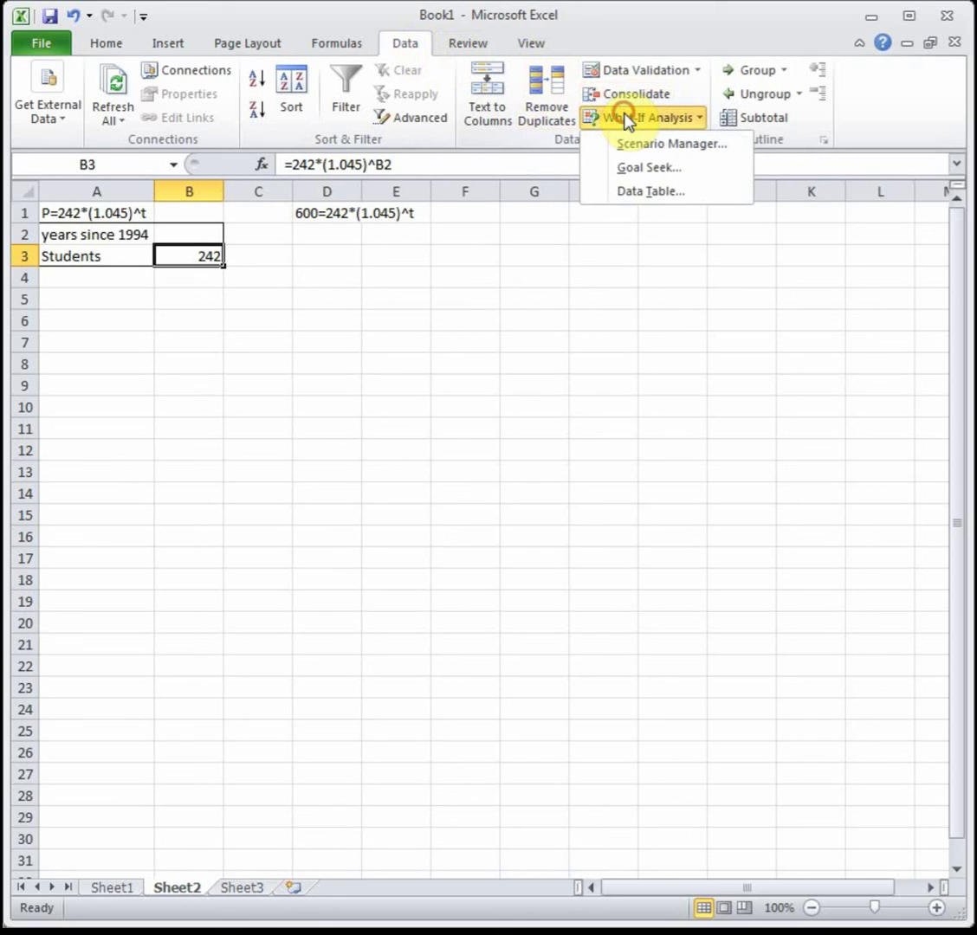
pyautogui.click(642, 168)
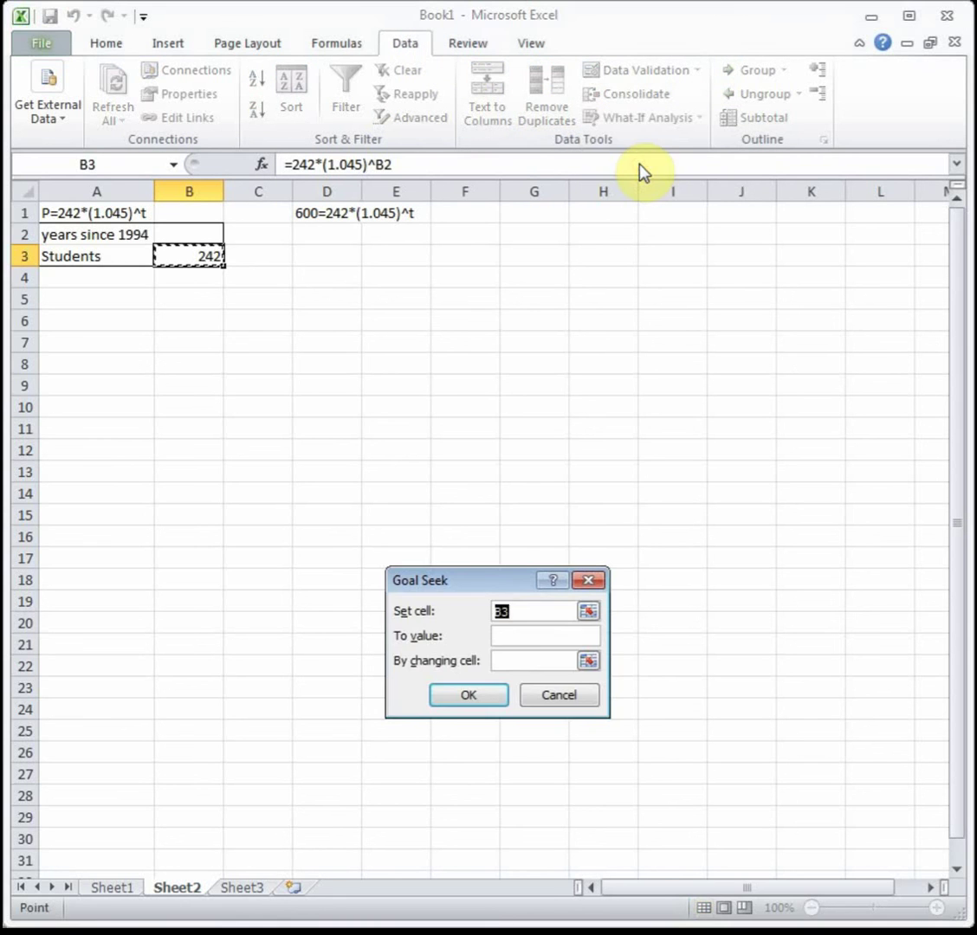
pyautogui.moveTo(470, 578); pyautogui.dragTo(399, 164)
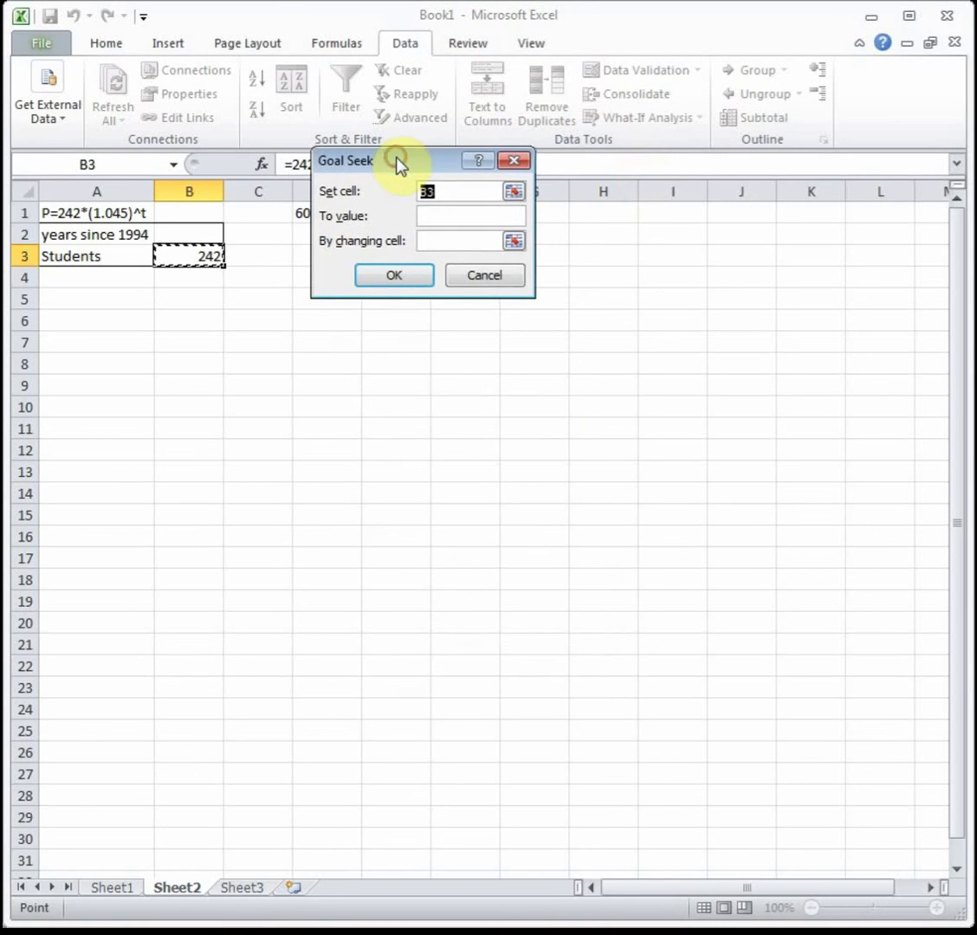
pyautogui.click(456, 215)
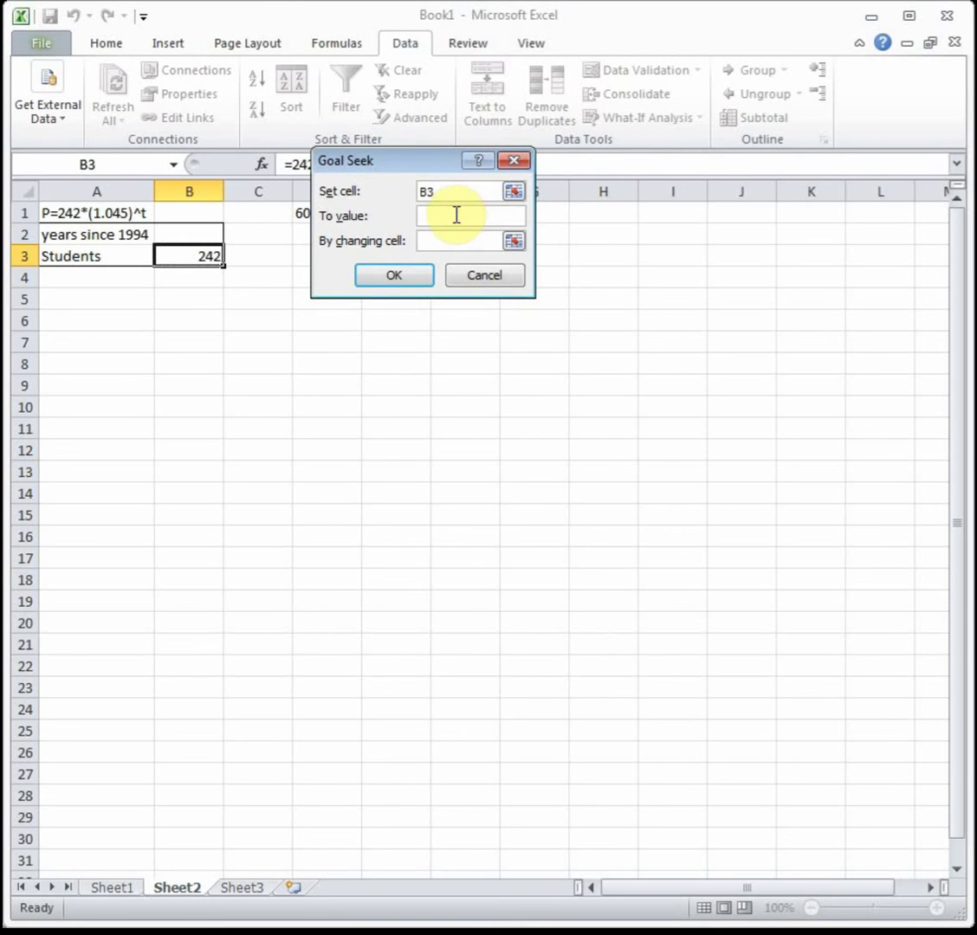
pyautogui.moveTo(428, 166); pyautogui.dragTo(392, 246)
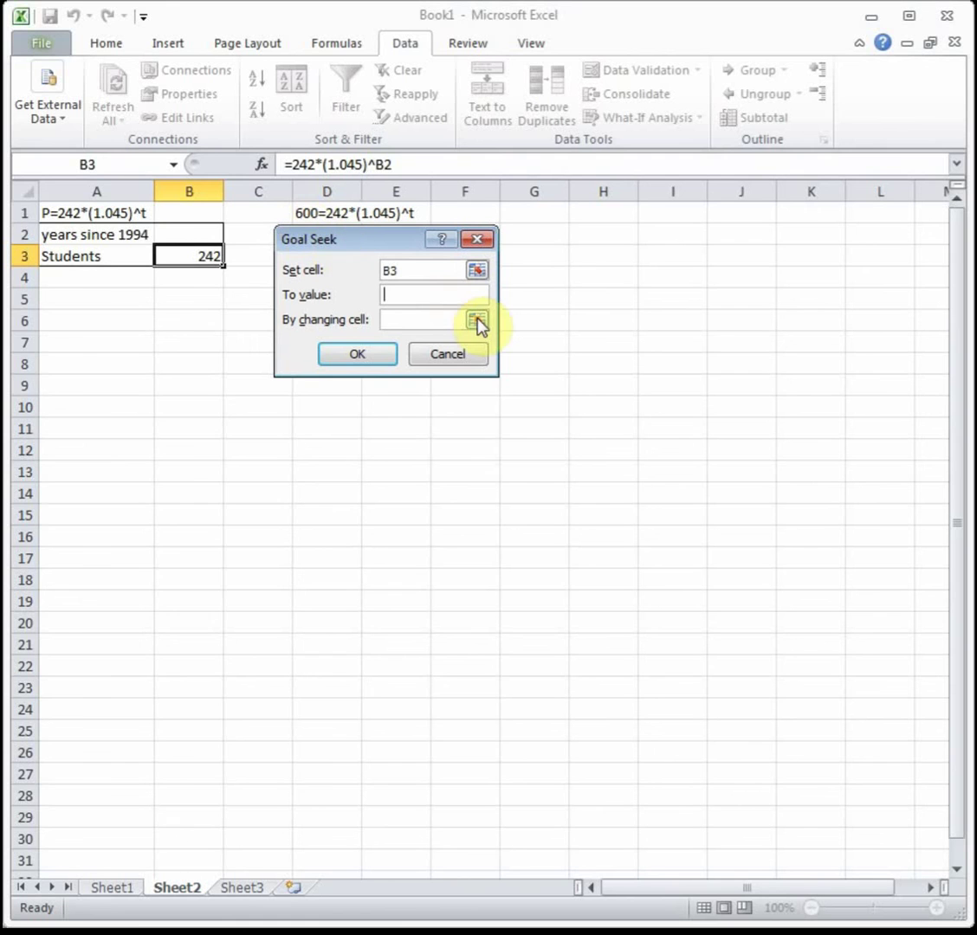
pyautogui.write('600')
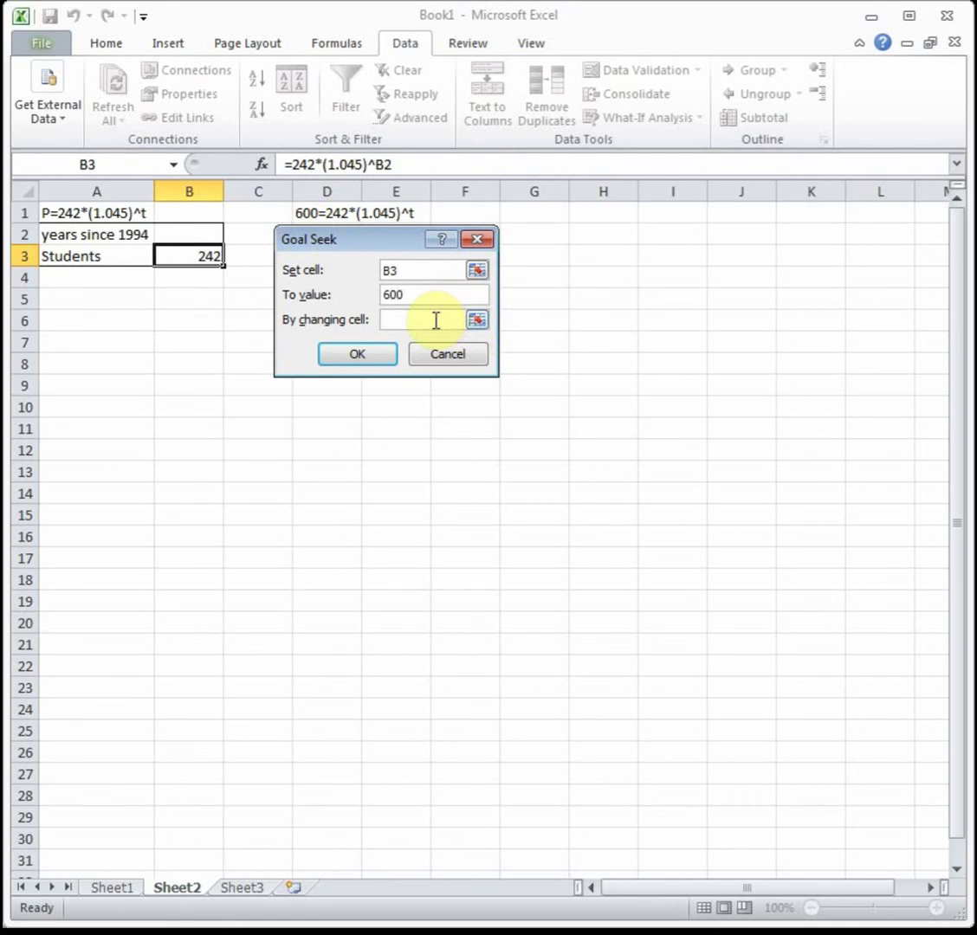
pyautogui.click(434, 319)
pyautogui.click(178, 232)
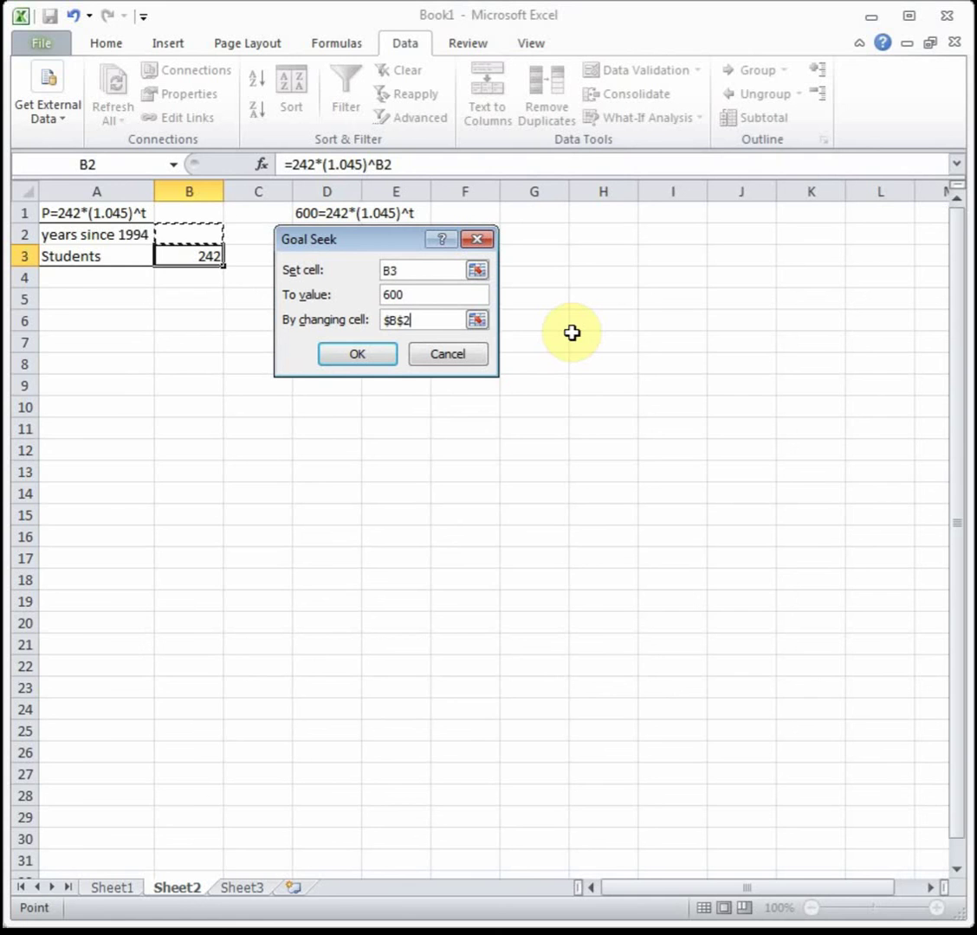
pyautogui.click(359, 355)
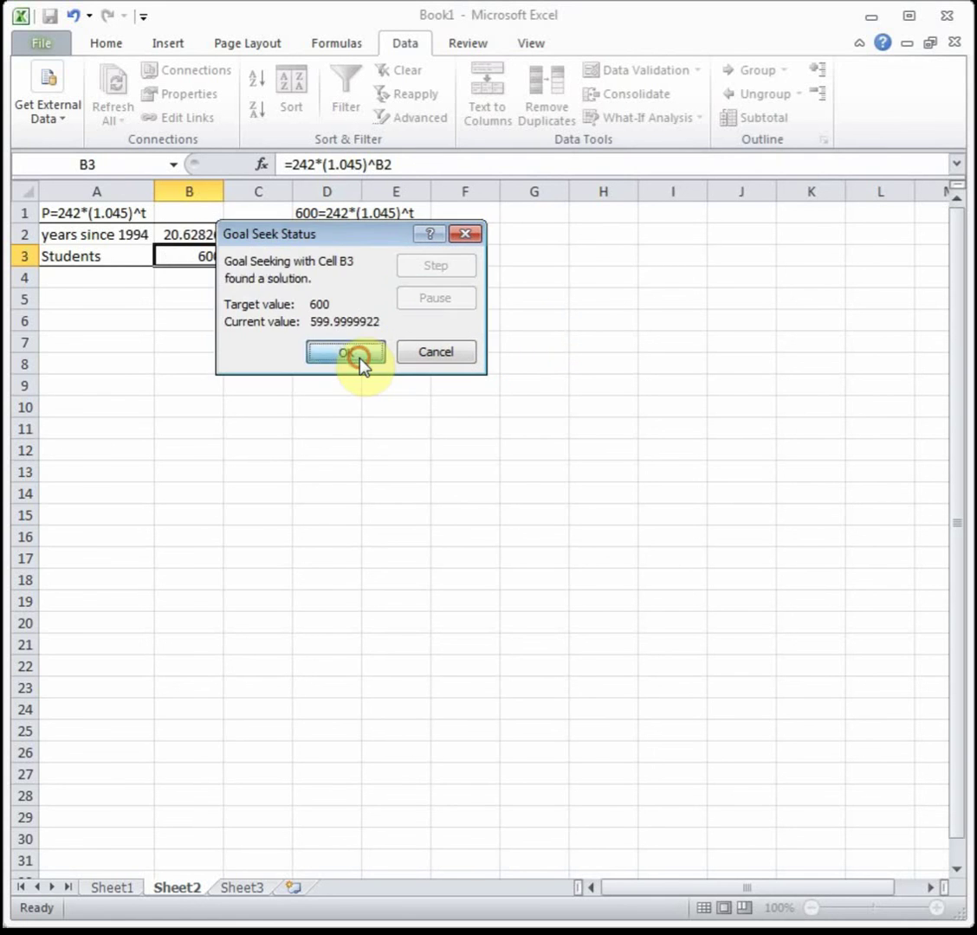
pyautogui.click(359, 357)
# Check the solved value in B2 and start D2 with the year 'in 2014.63'.
pyautogui.doubleClick(185, 235)
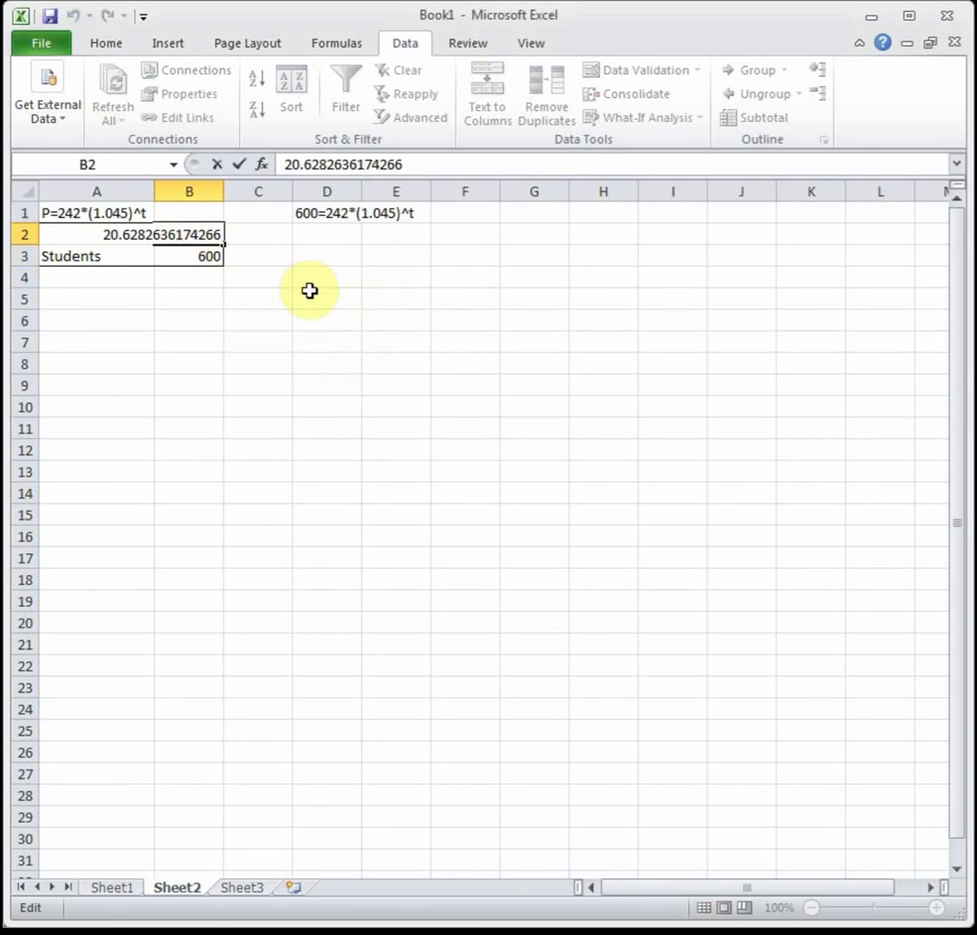
pyautogui.press('Escape')
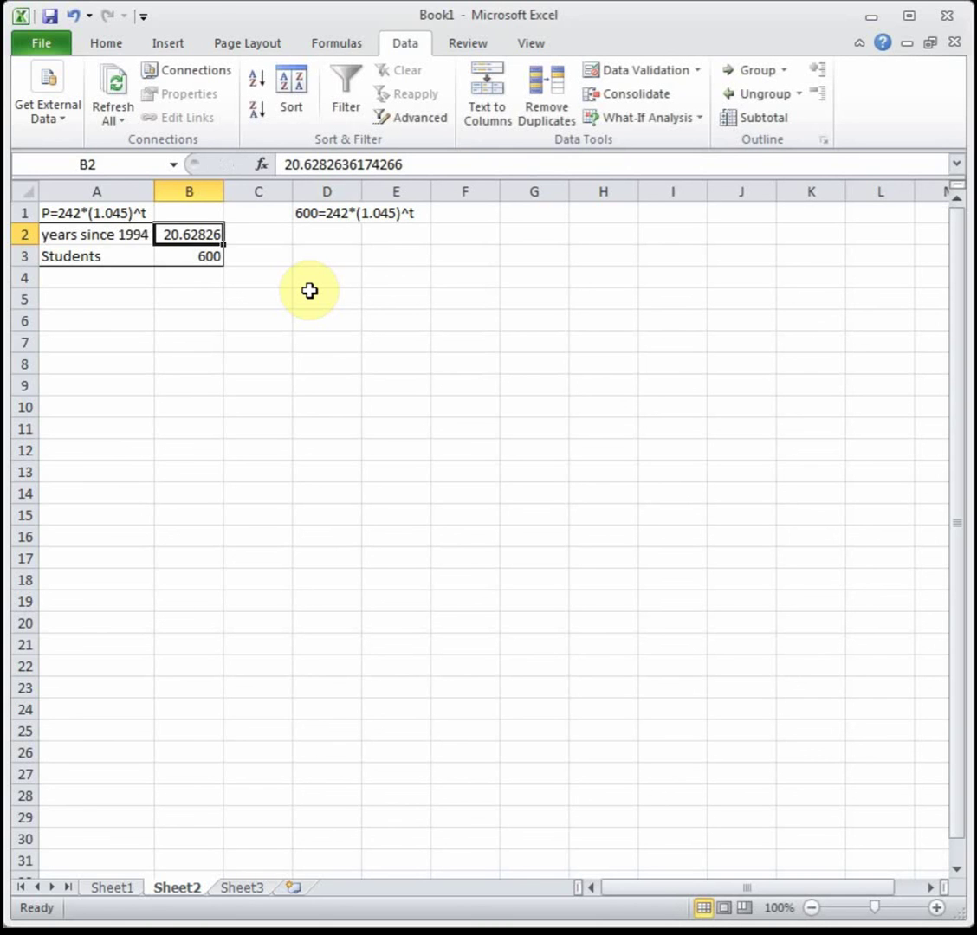
pyautogui.click(303, 240)
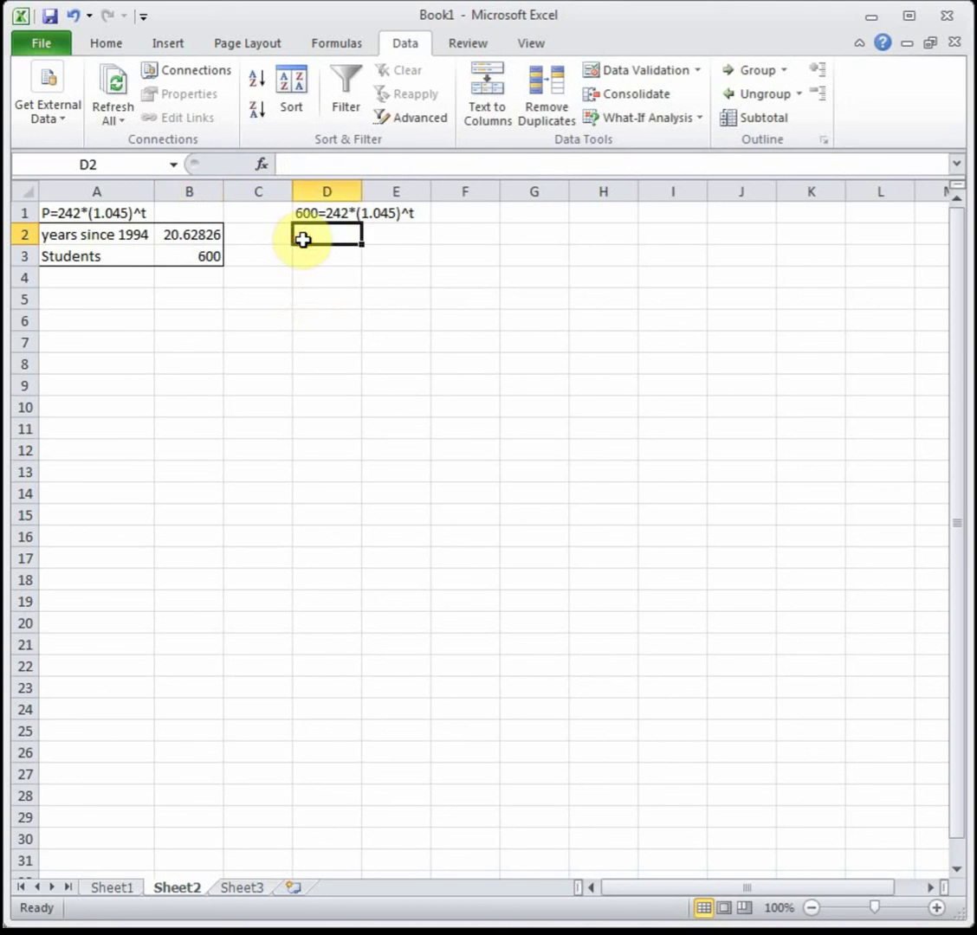
pyautogui.write('in')
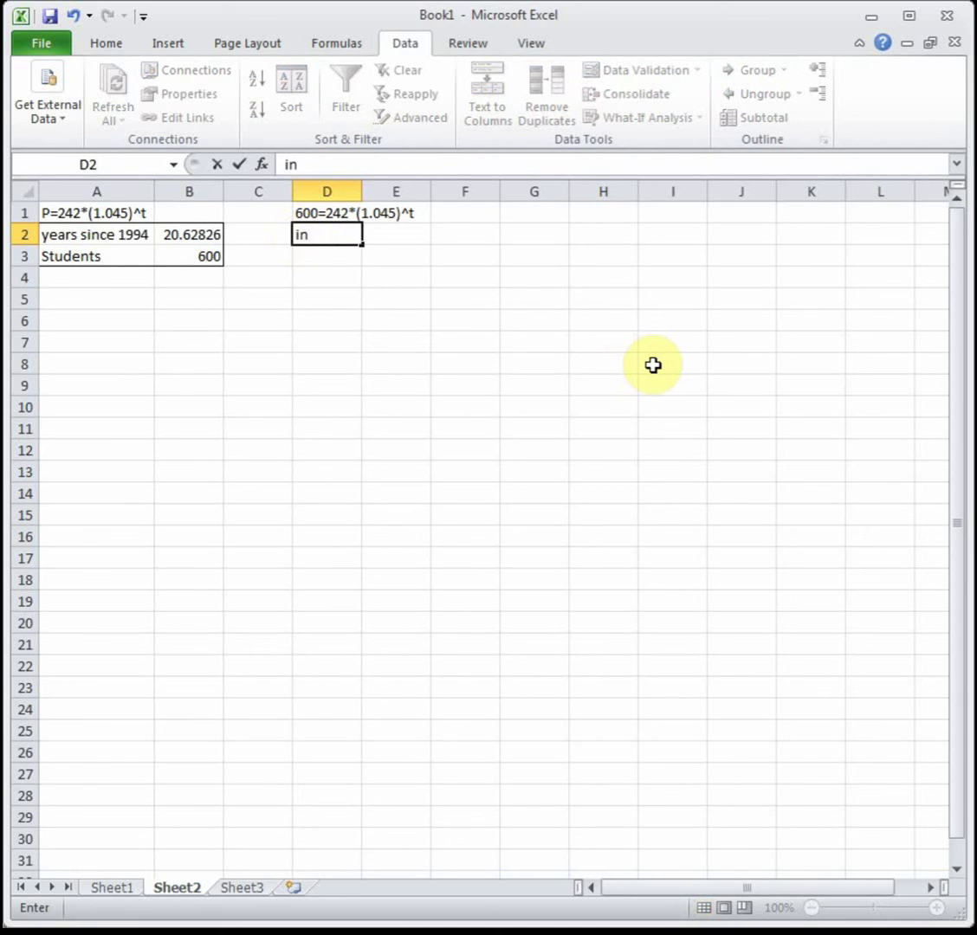
pyautogui.write(' 2014')
pyautogui.press('Return')
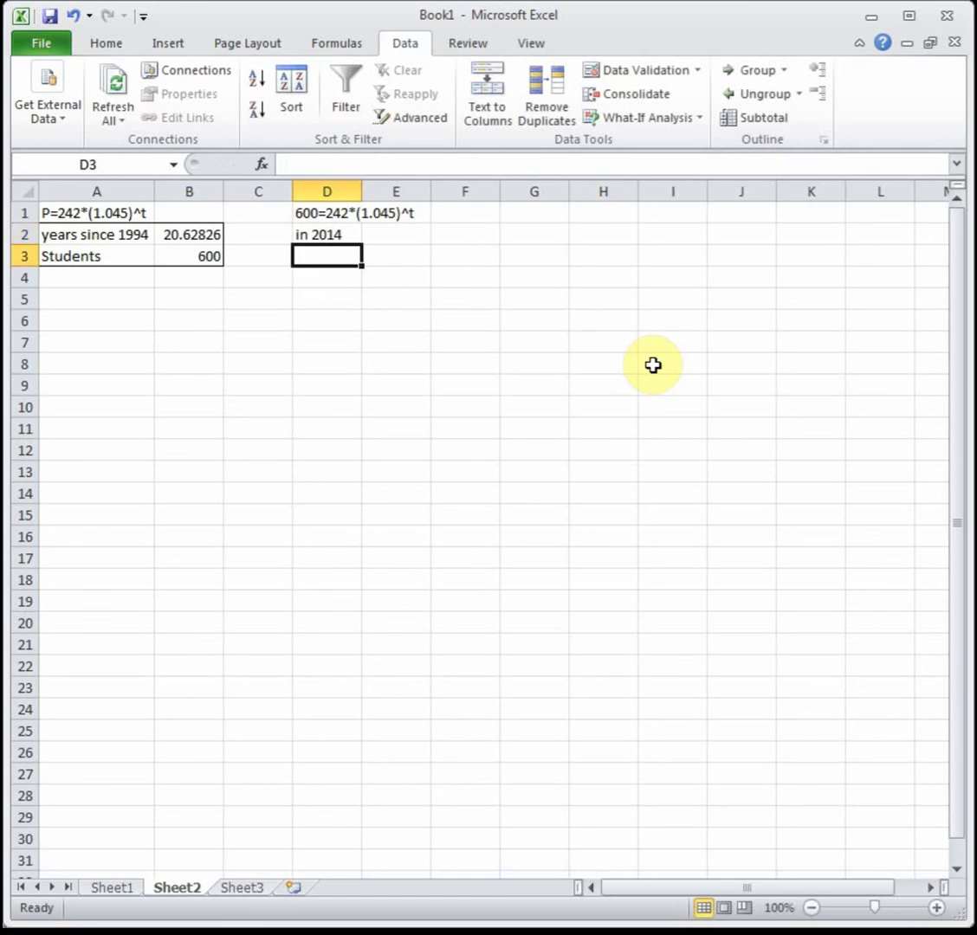
pyautogui.press('Up')
pyautogui.click(472, 162)
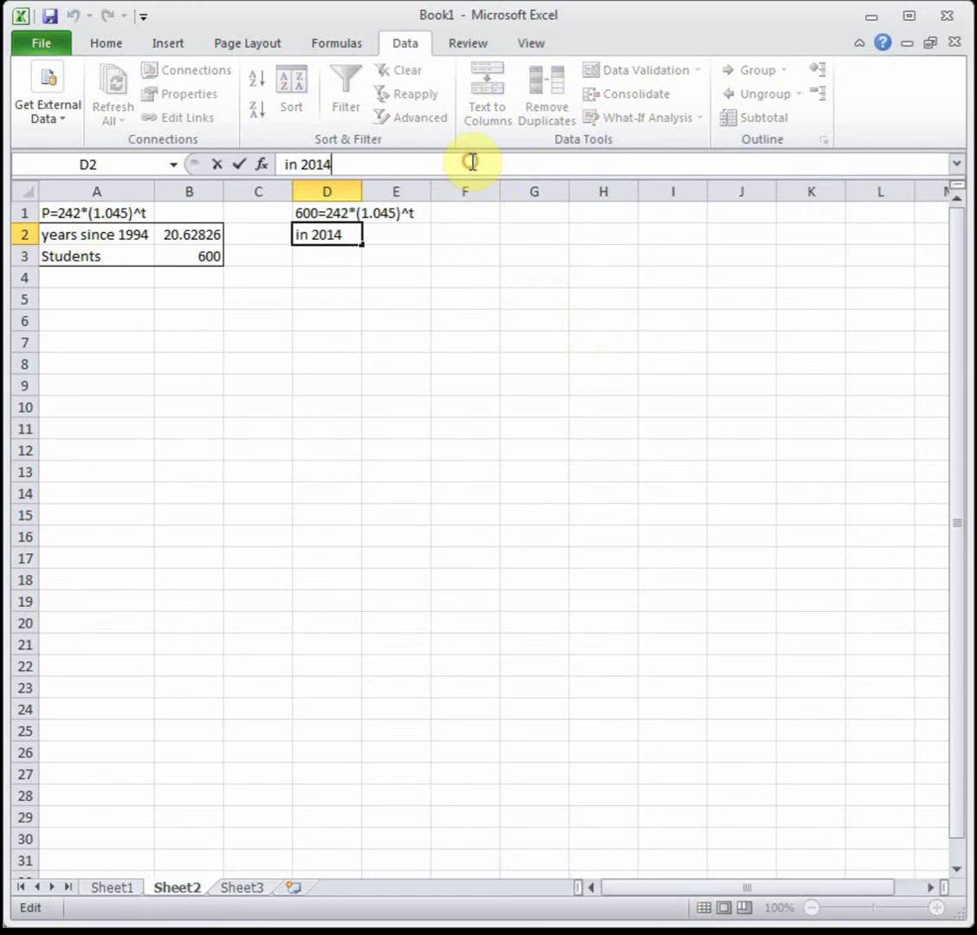
pyautogui.write('.63')
pyautogui.press('Return')
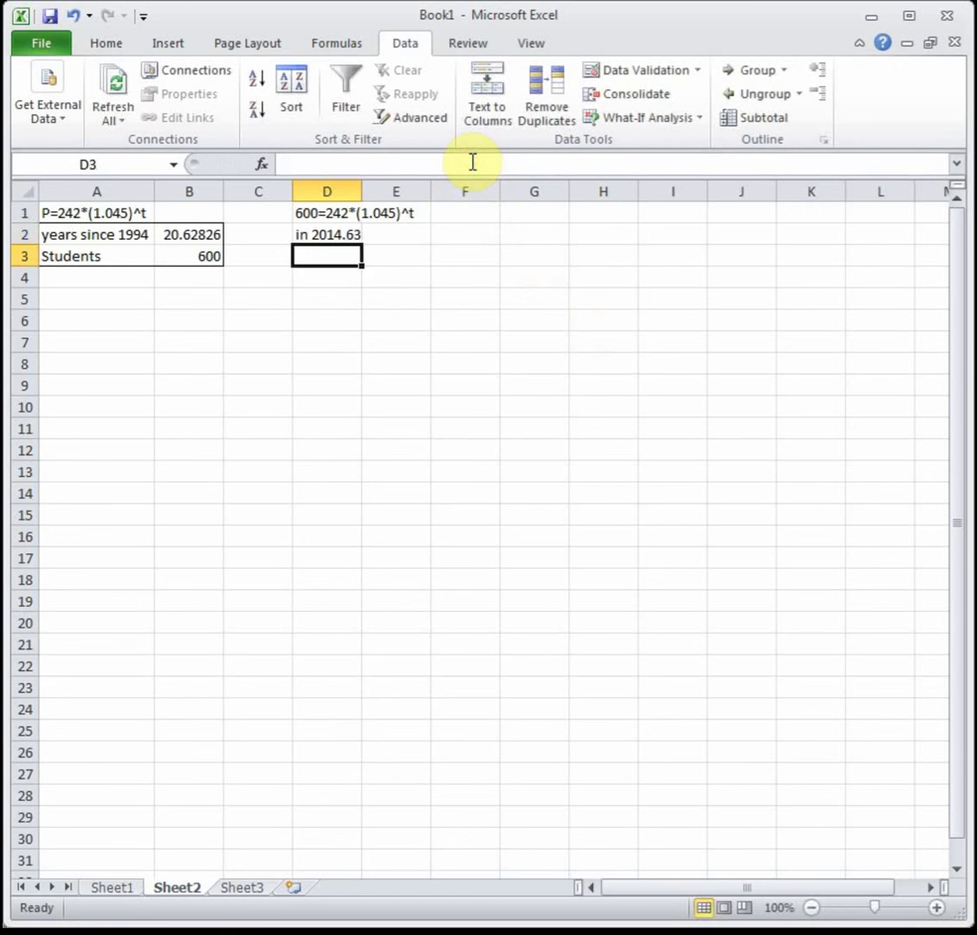
# Append 'there will be 600 students' to complete the sentence in D2.
pyautogui.click(320, 236)
pyautogui.click(420, 157)
pyautogui.write('there will be 6')
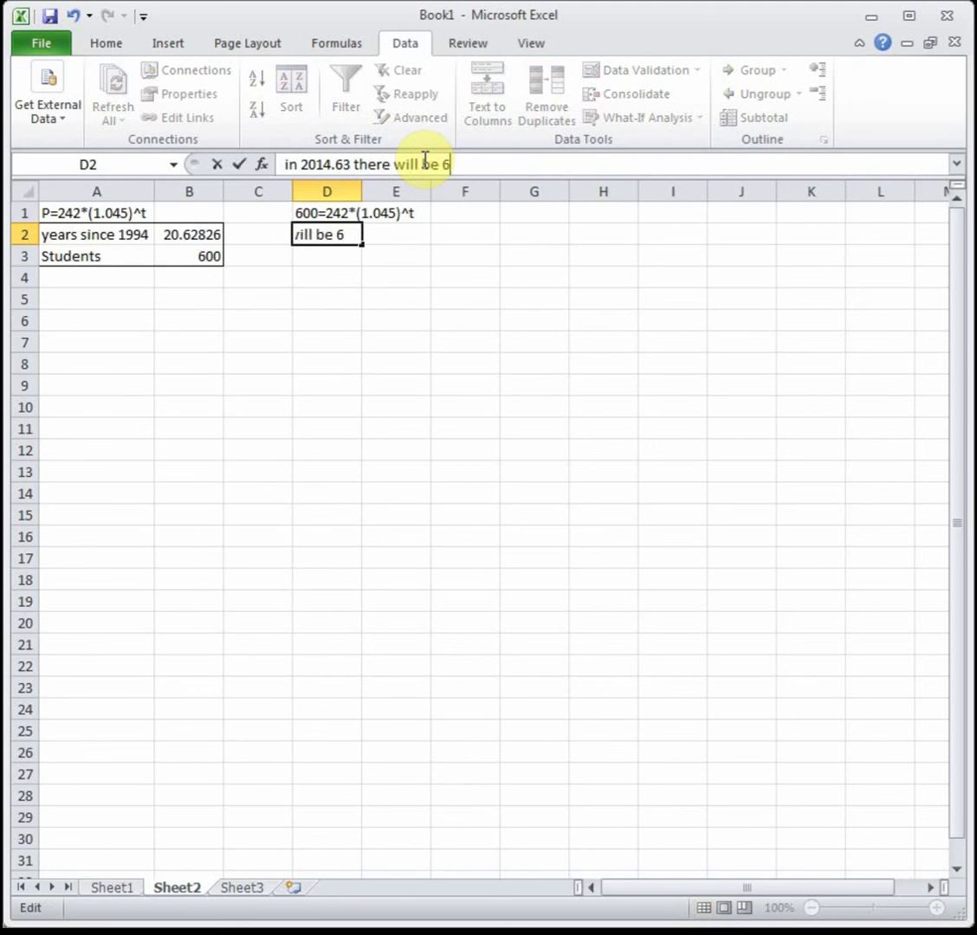
pyautogui.write('00 students')
pyautogui.press('Return')
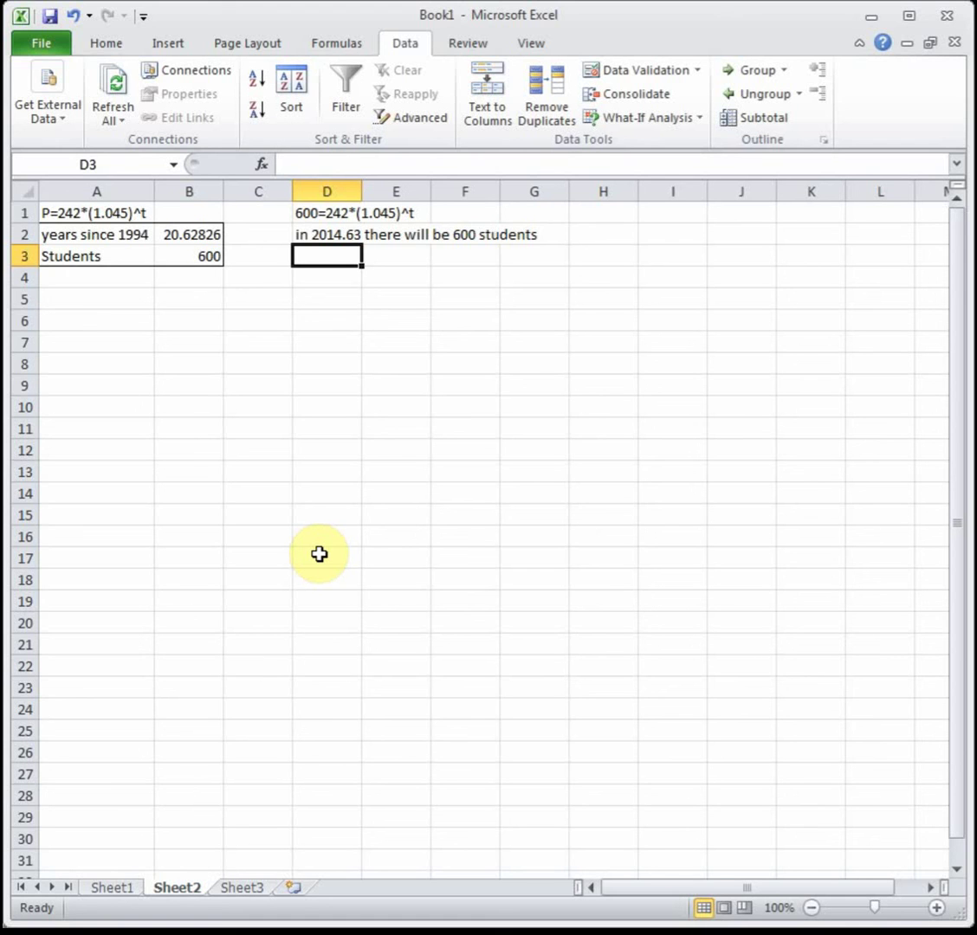
# Enter the balance equation in A6, changing the leading B to make it 10000 = 1250*1.025^t.
pyautogui.click(105, 323)
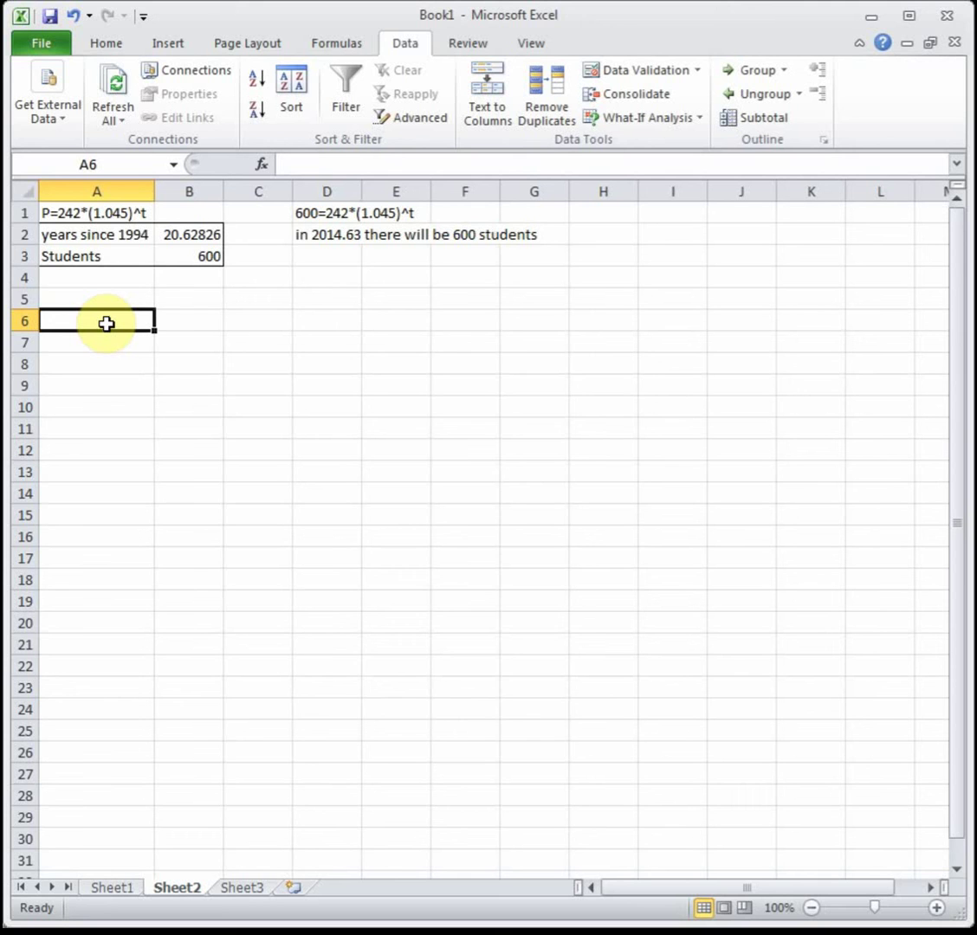
pyautogui.write('B')
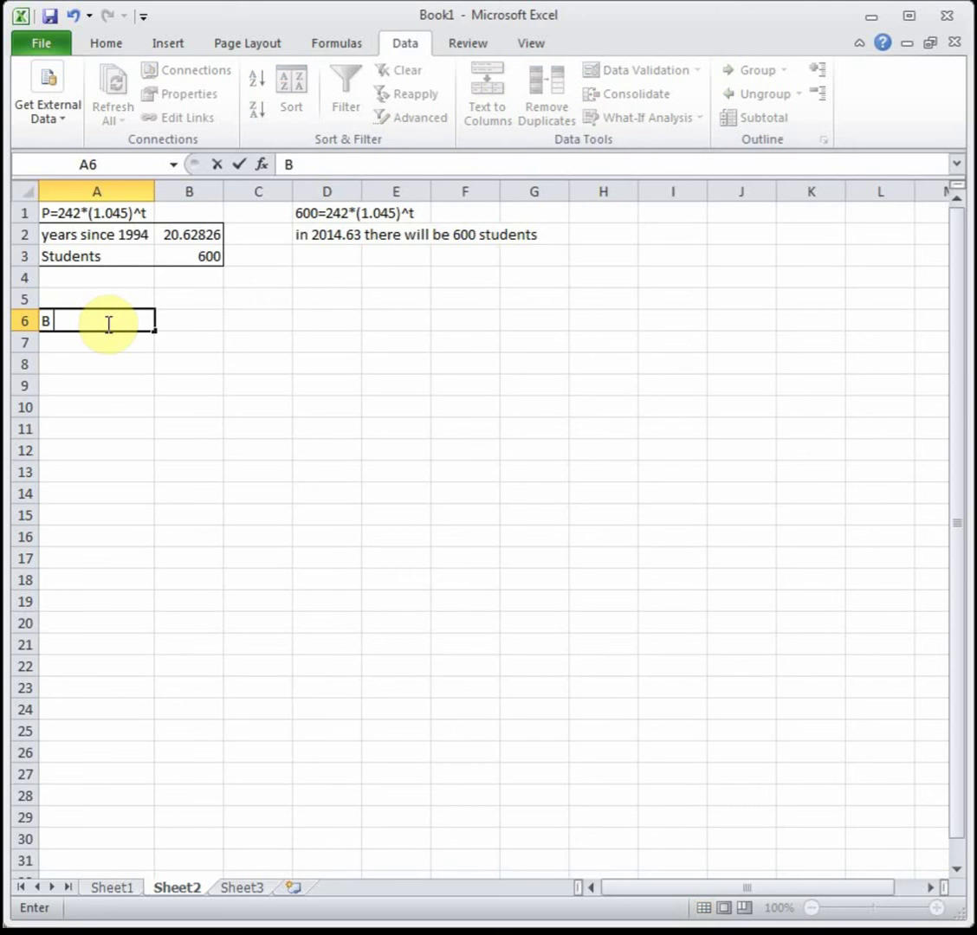
pyautogui.write(' = 1250*1.025^')
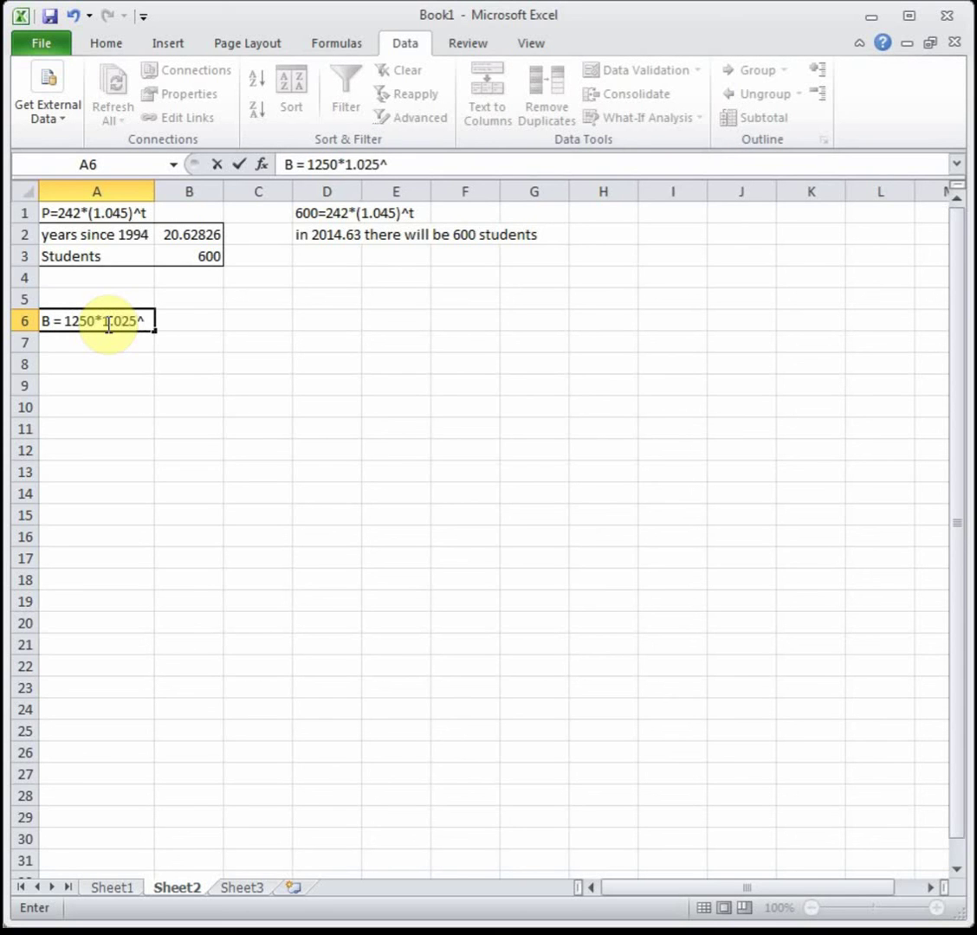
pyautogui.write('t')
pyautogui.press('Return')
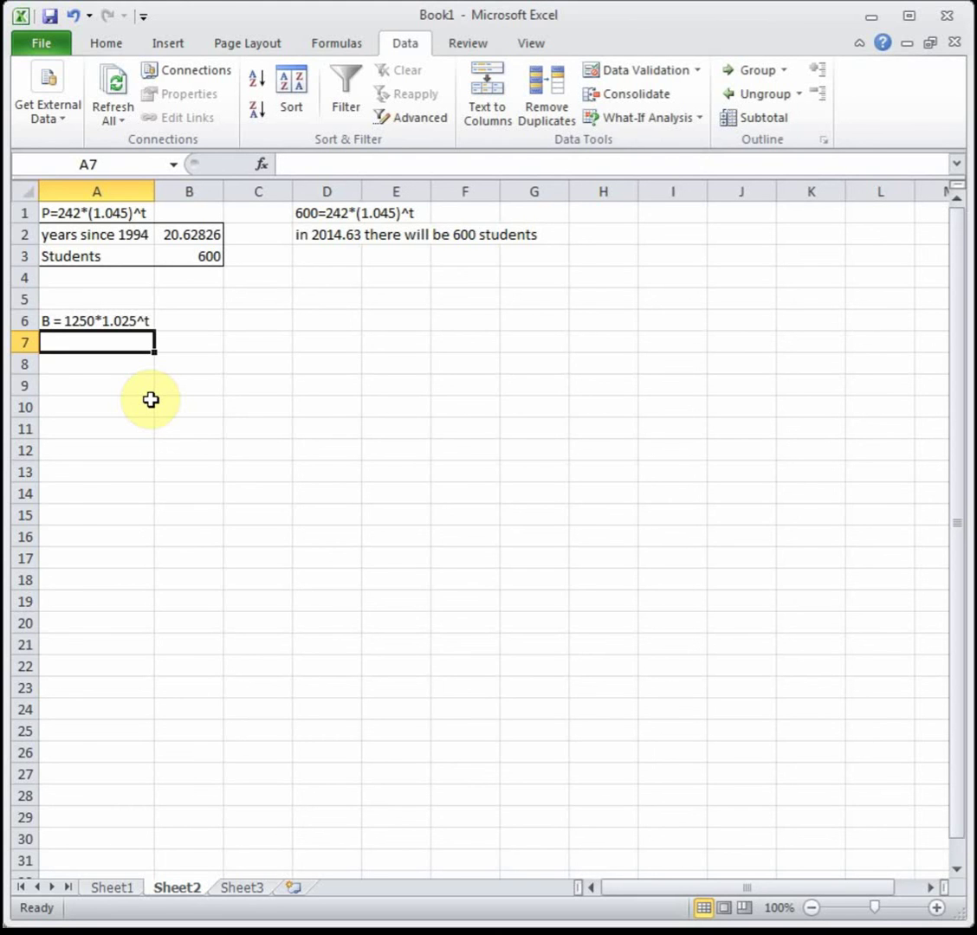
pyautogui.click(54, 320)
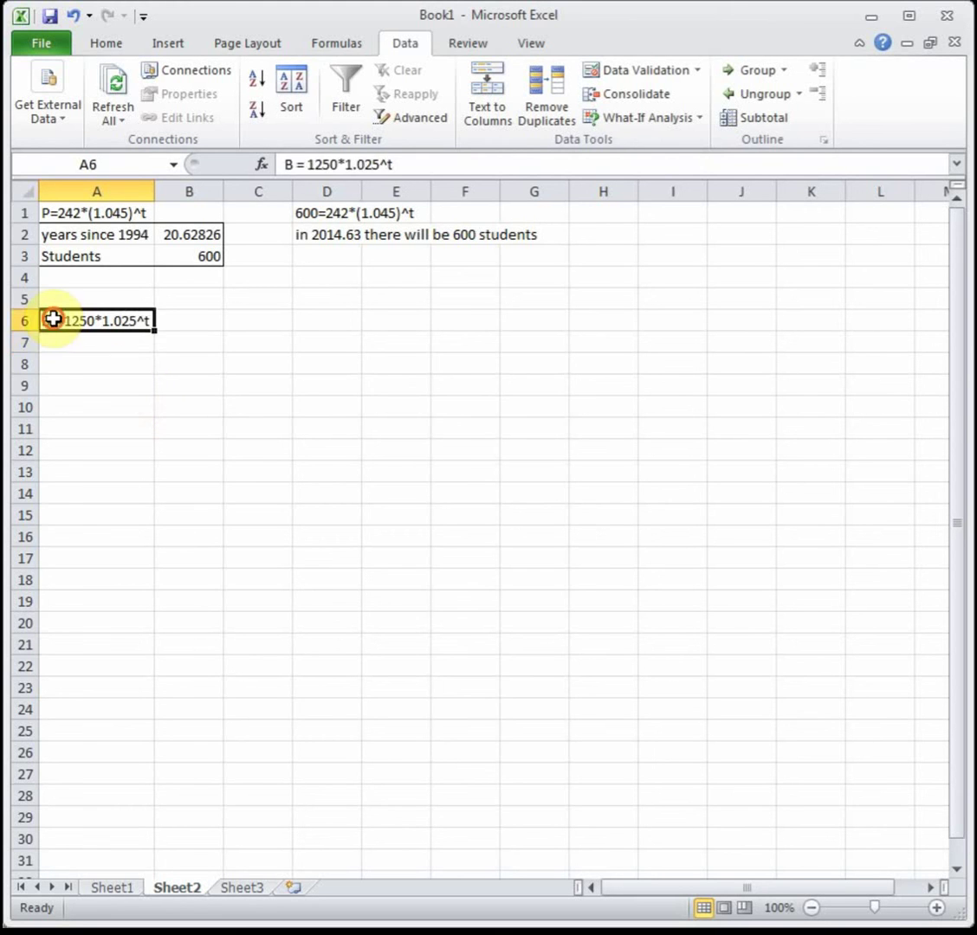
pyautogui.doubleClick(287, 165)
pyautogui.write('1000')
pyautogui.press('Return')
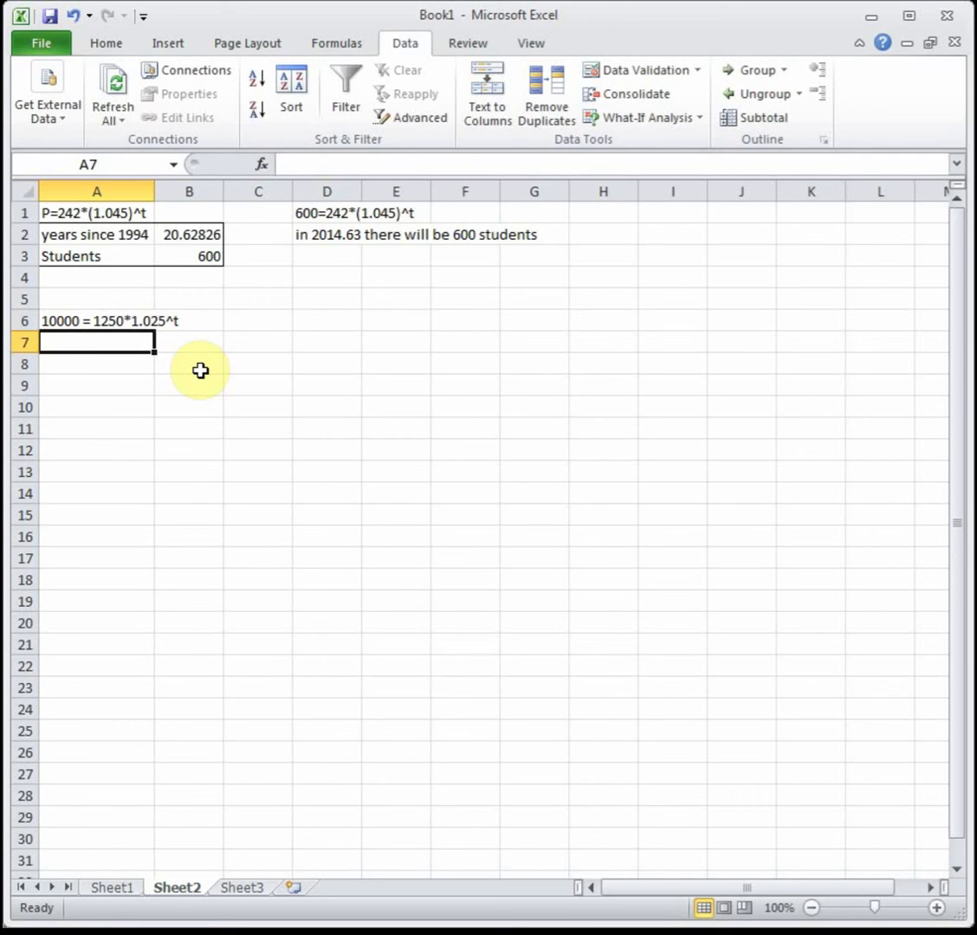
# Label A7 'years since 2005' and A8 'Balance'.
pyautogui.write('ye')
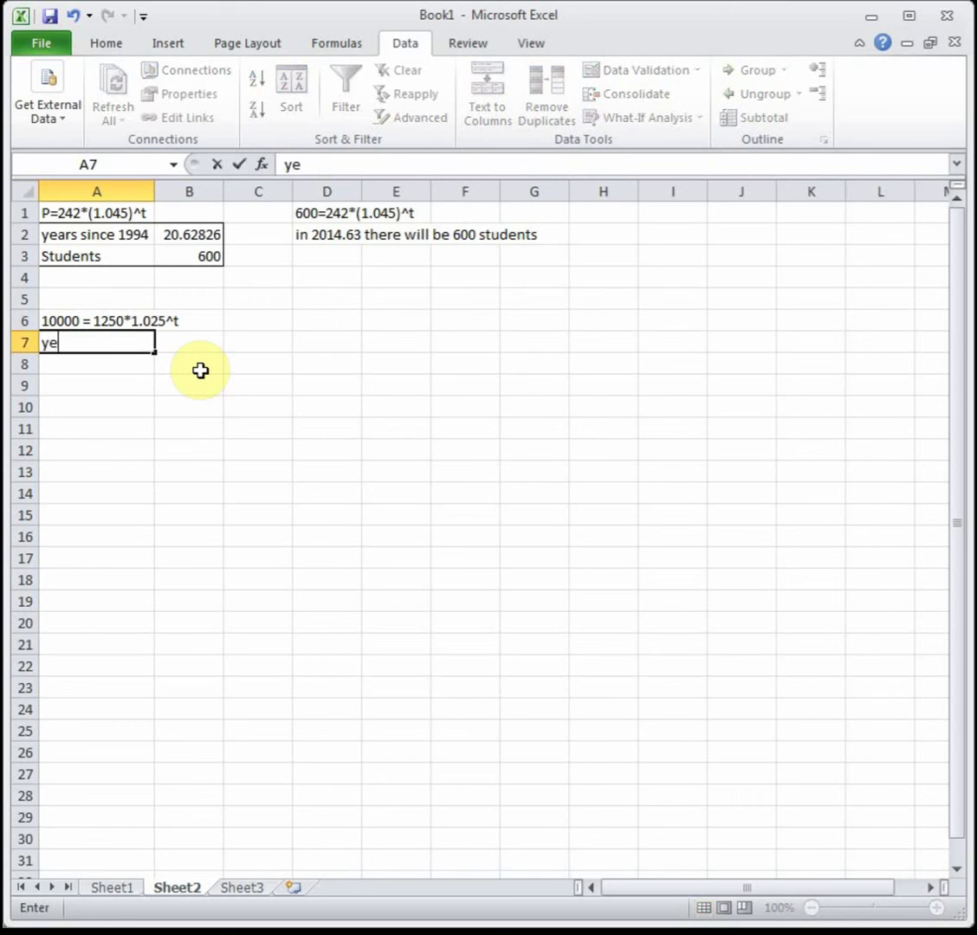
pyautogui.write('ars since 2005')
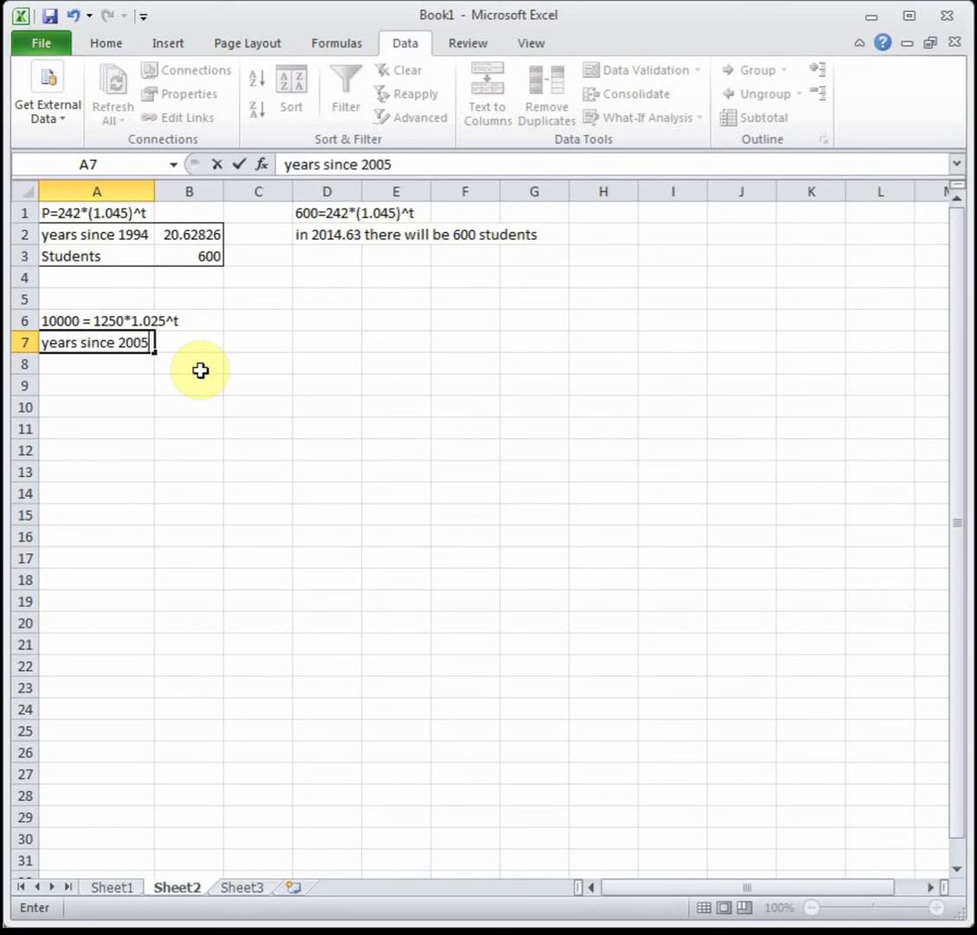
pyautogui.press('Return')
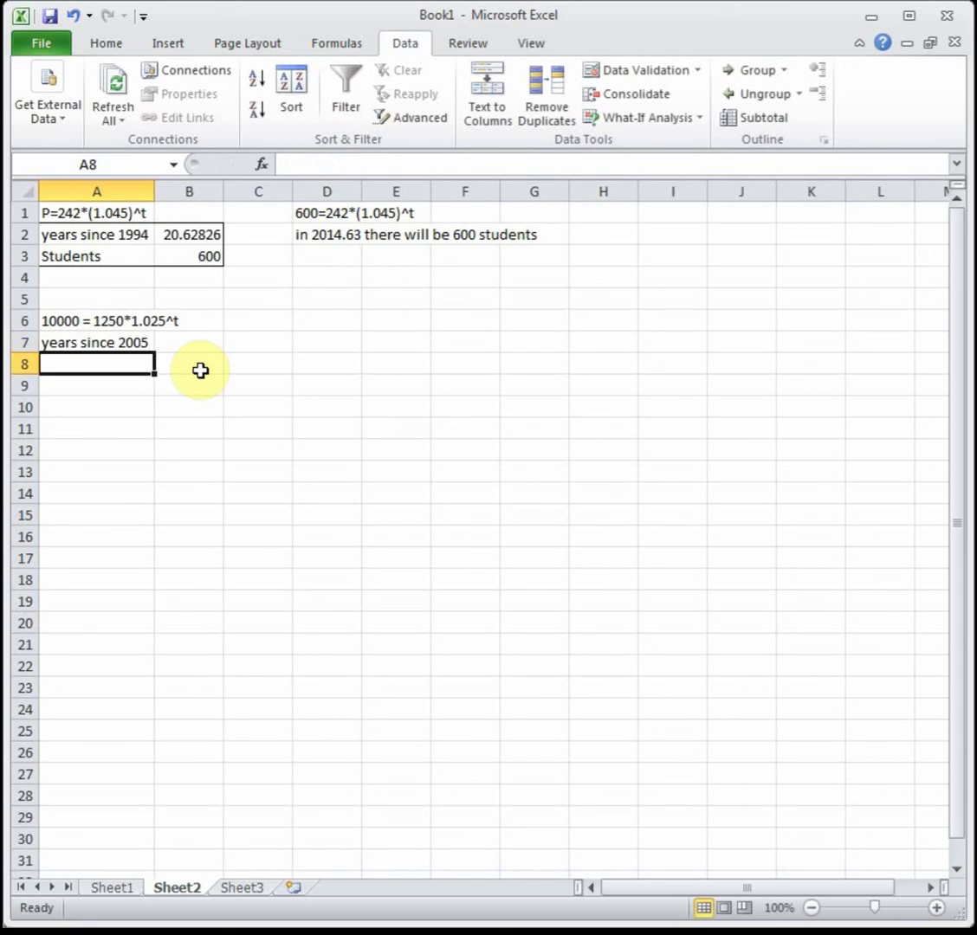
pyautogui.write('Balanc')
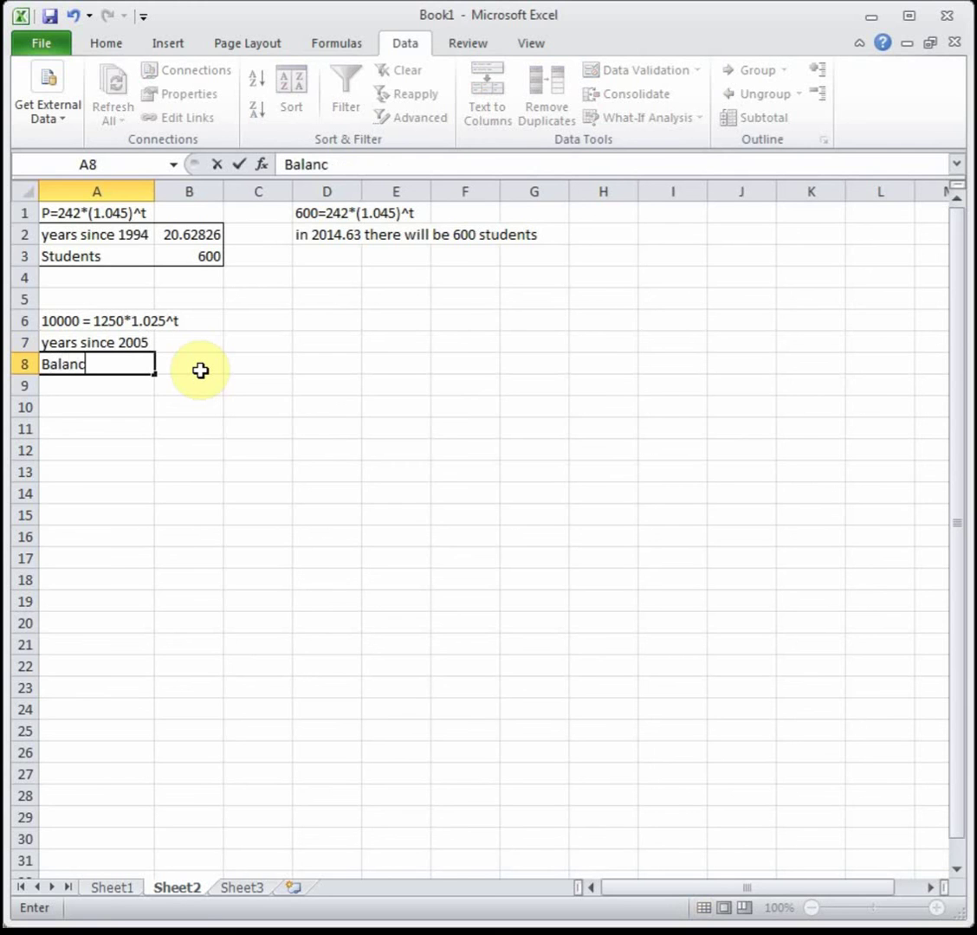
pyautogui.write('e')
pyautogui.click(192, 368)
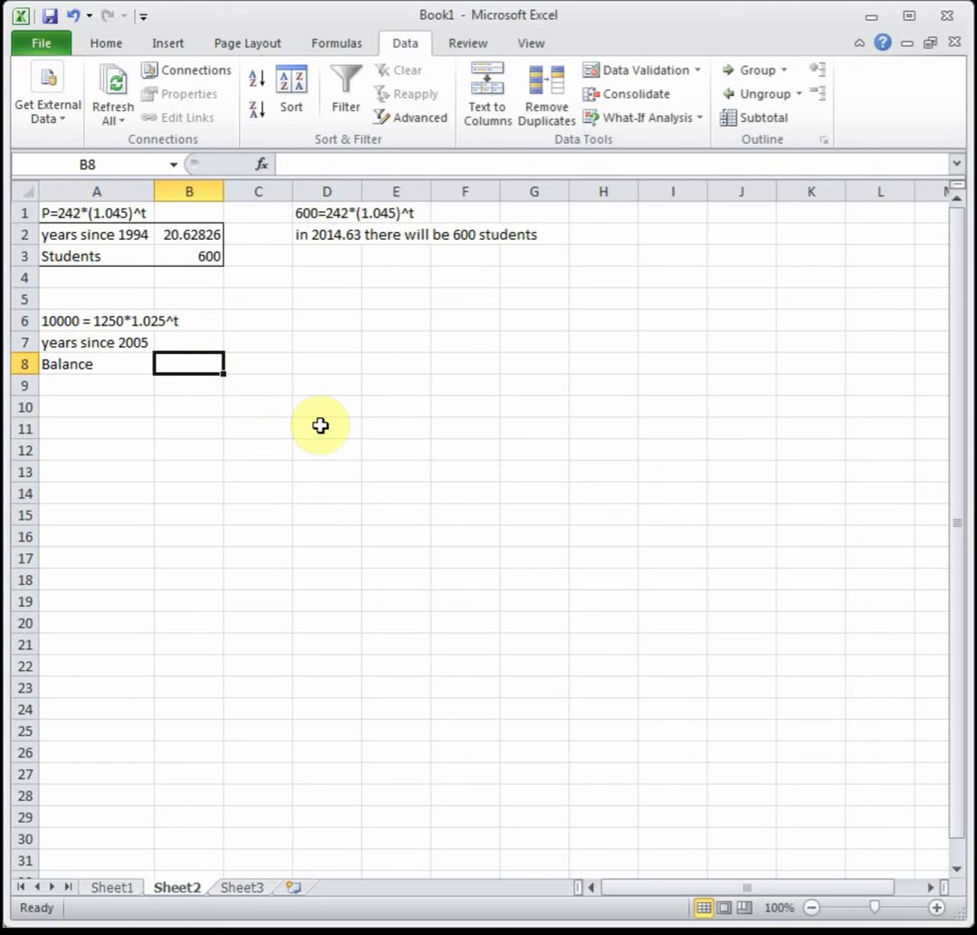
# Enter =1250*1.025^B7 in B8, using empty B7 as the years exponent.
pyautogui.write('=')
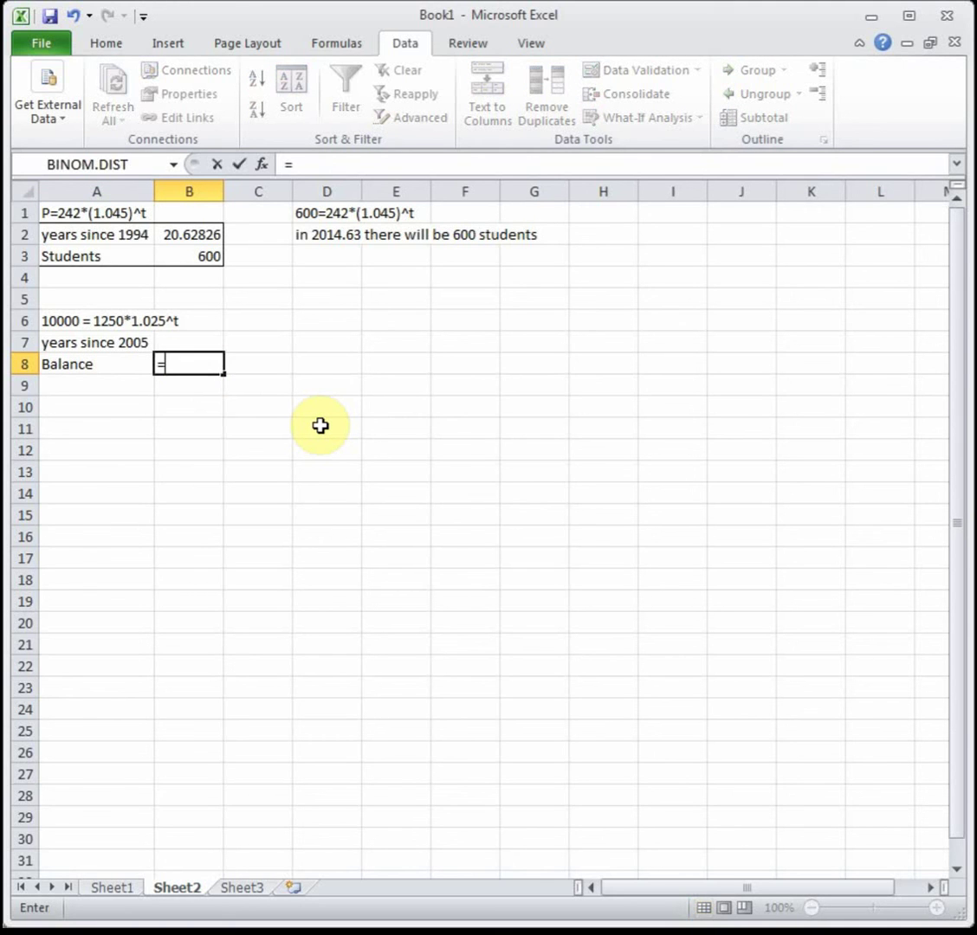
pyautogui.write('1250*1.025^')
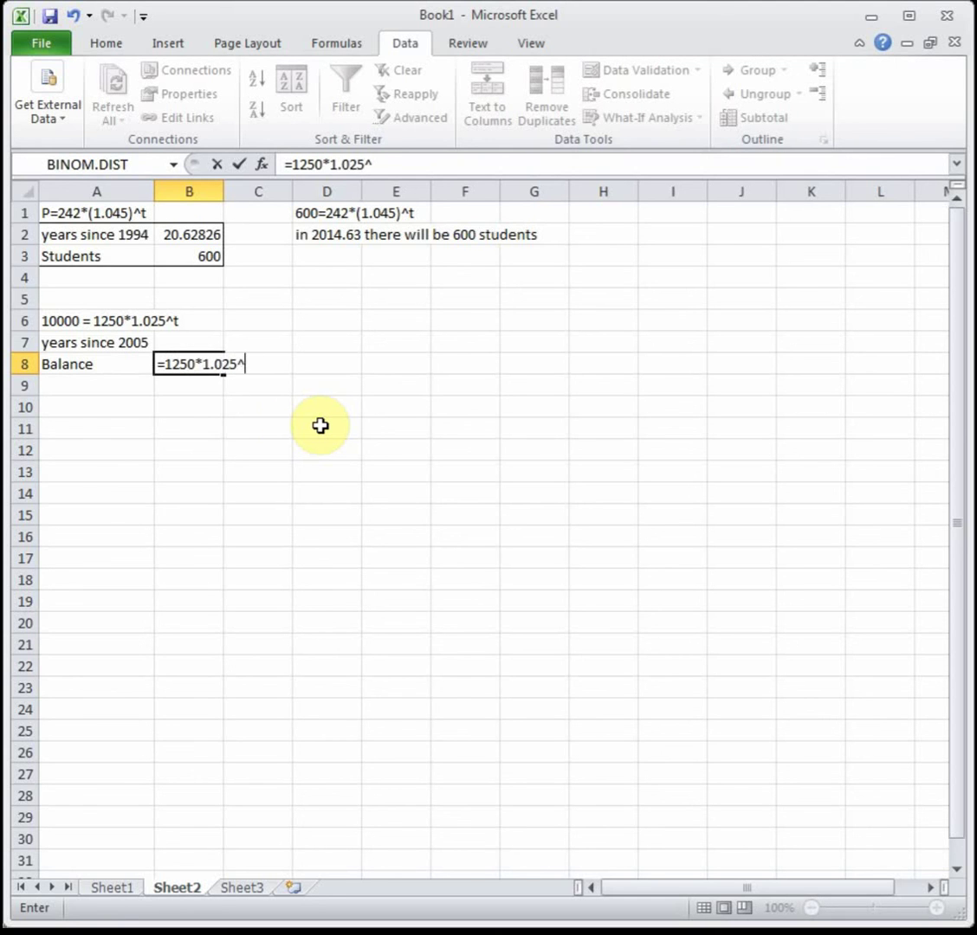
pyautogui.click(174, 338)
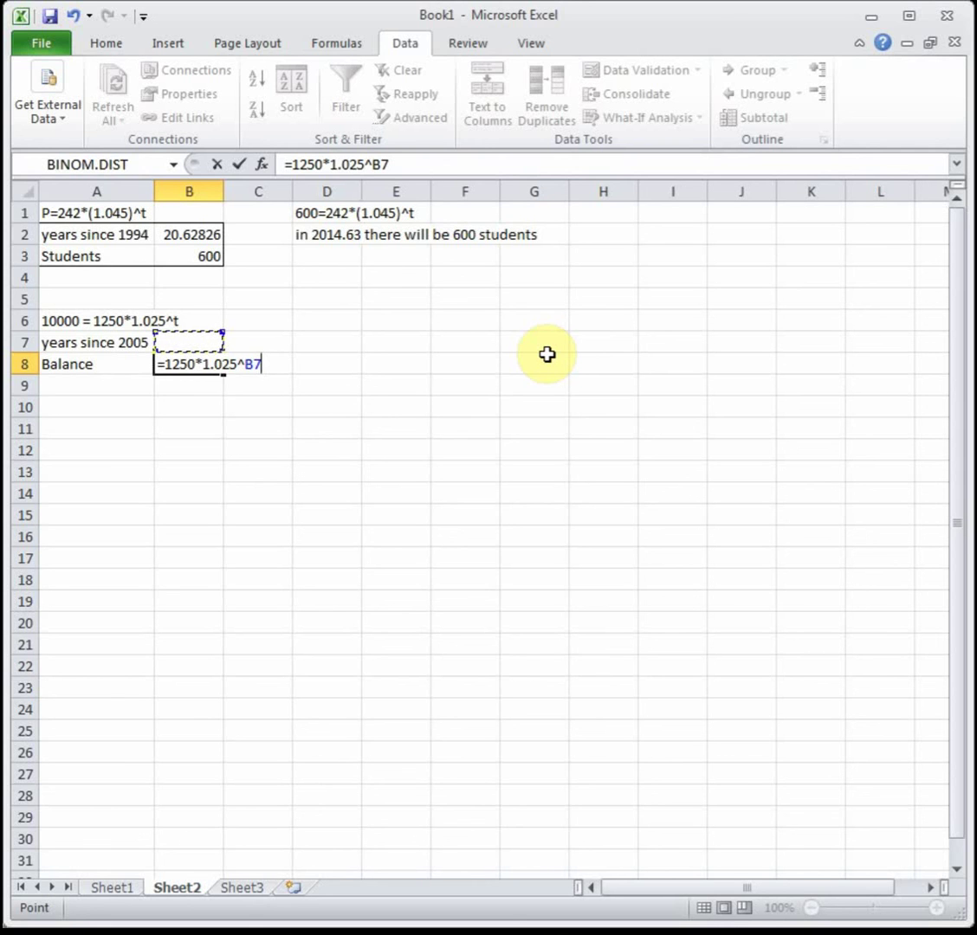
pyautogui.press('Return')
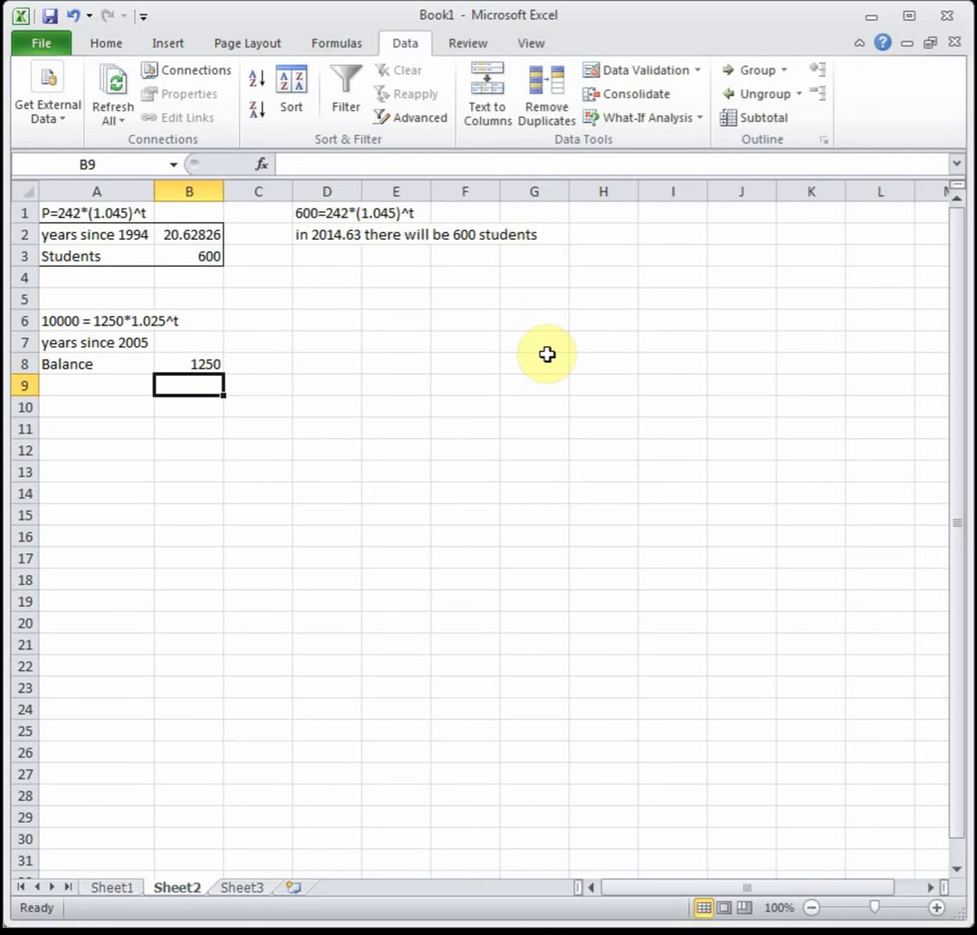
pyautogui.click(178, 359)
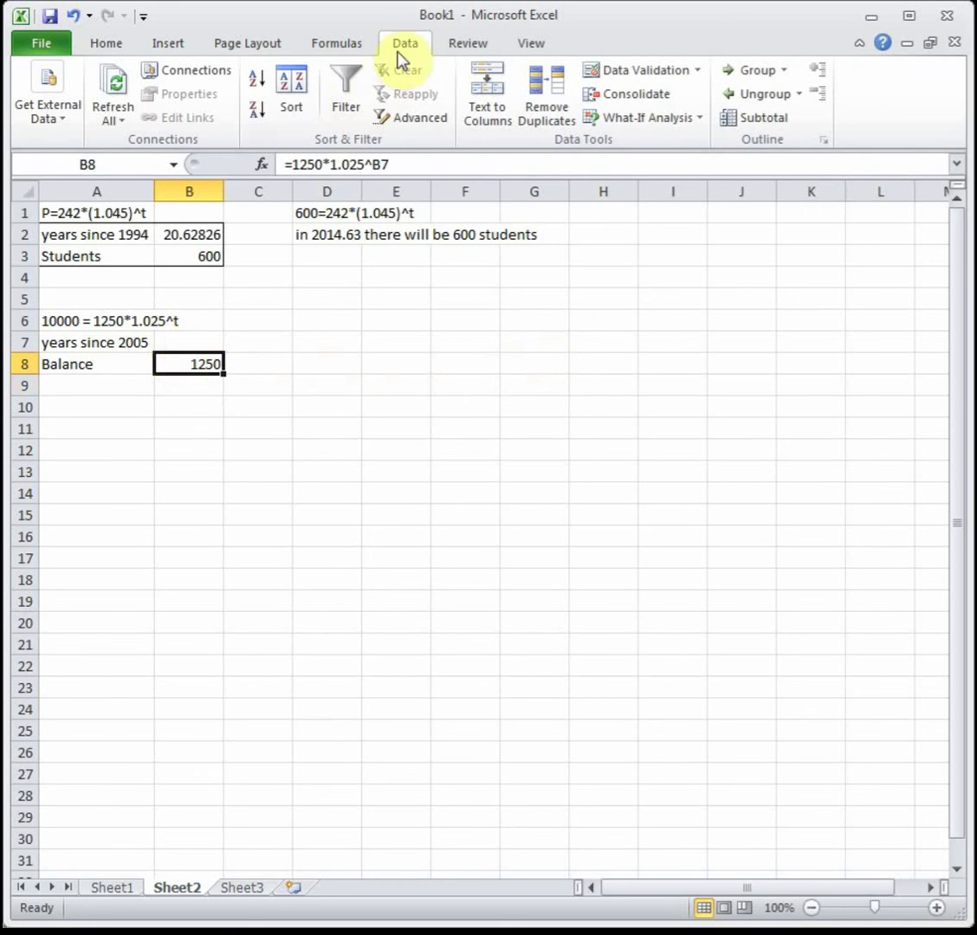
# Goal Seek B8 to 10000 by changing B7, giving 84.2131 years since 2005.
pyautogui.click(652, 121)
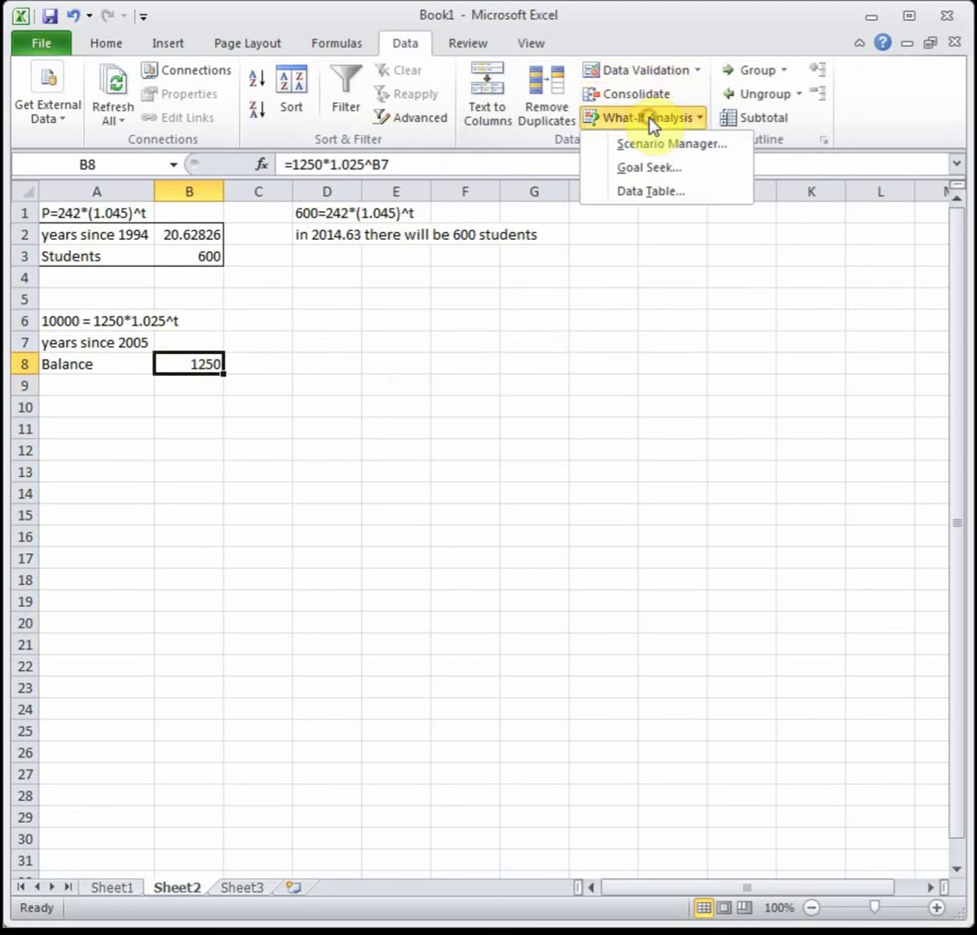
pyautogui.click(656, 169)
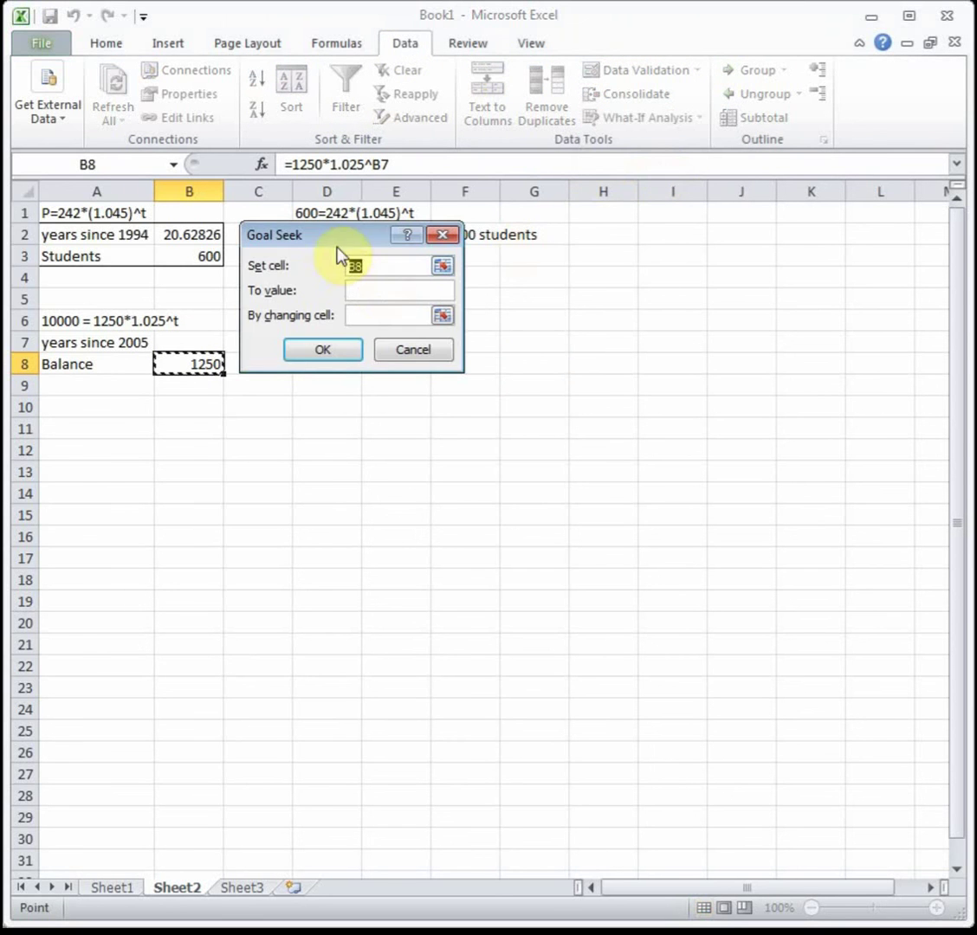
pyautogui.moveTo(332, 244); pyautogui.dragTo(352, 266)
pyautogui.click(405, 310)
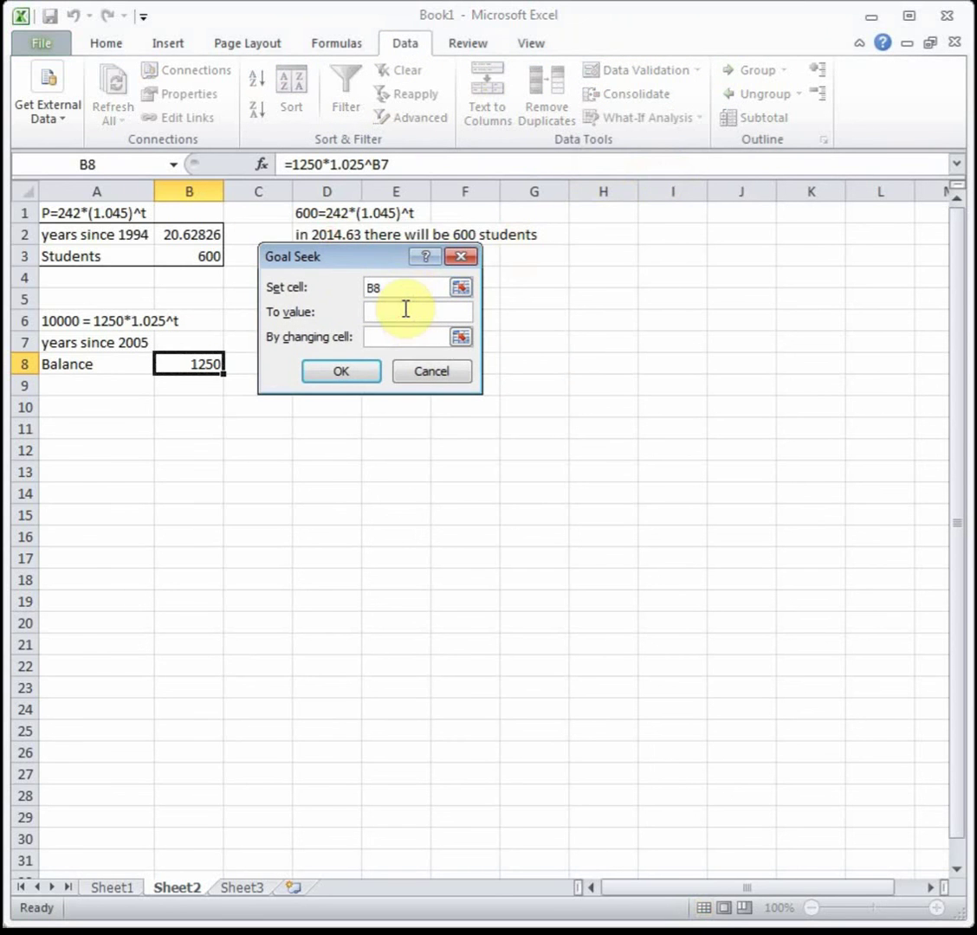
pyautogui.write('10000')
pyautogui.click(388, 336)
pyautogui.click(178, 342)
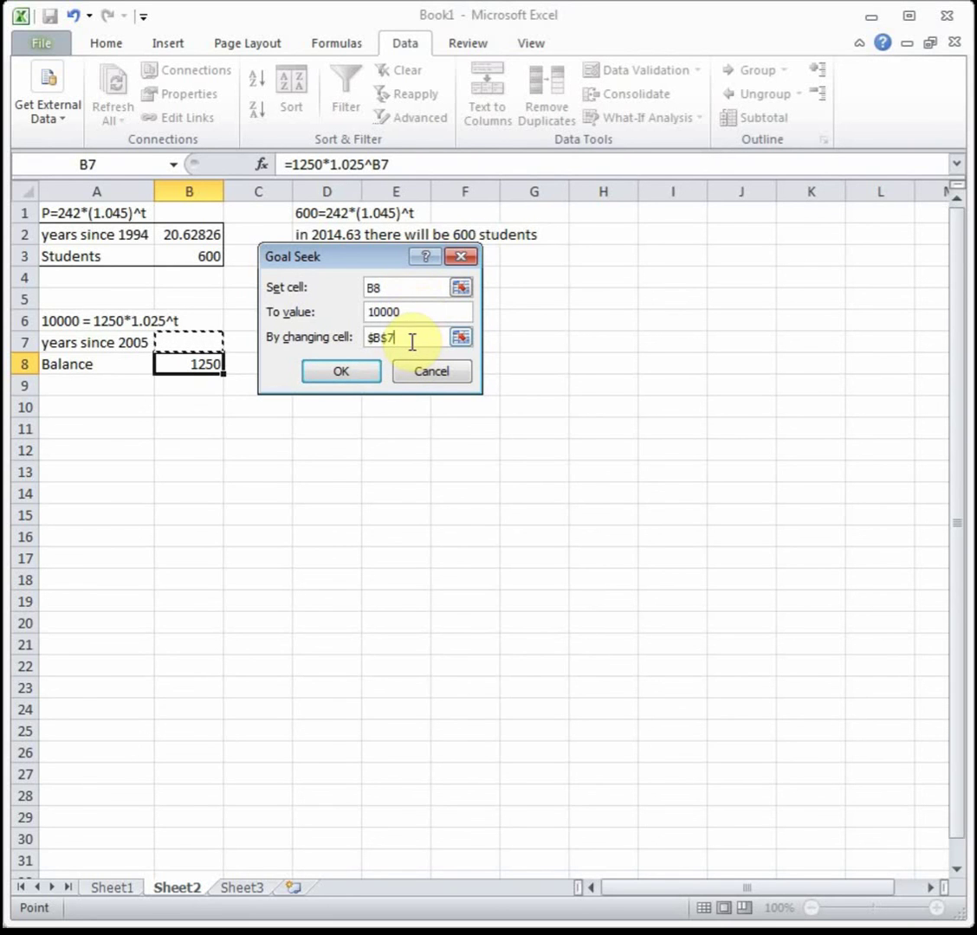
pyautogui.click(350, 374)
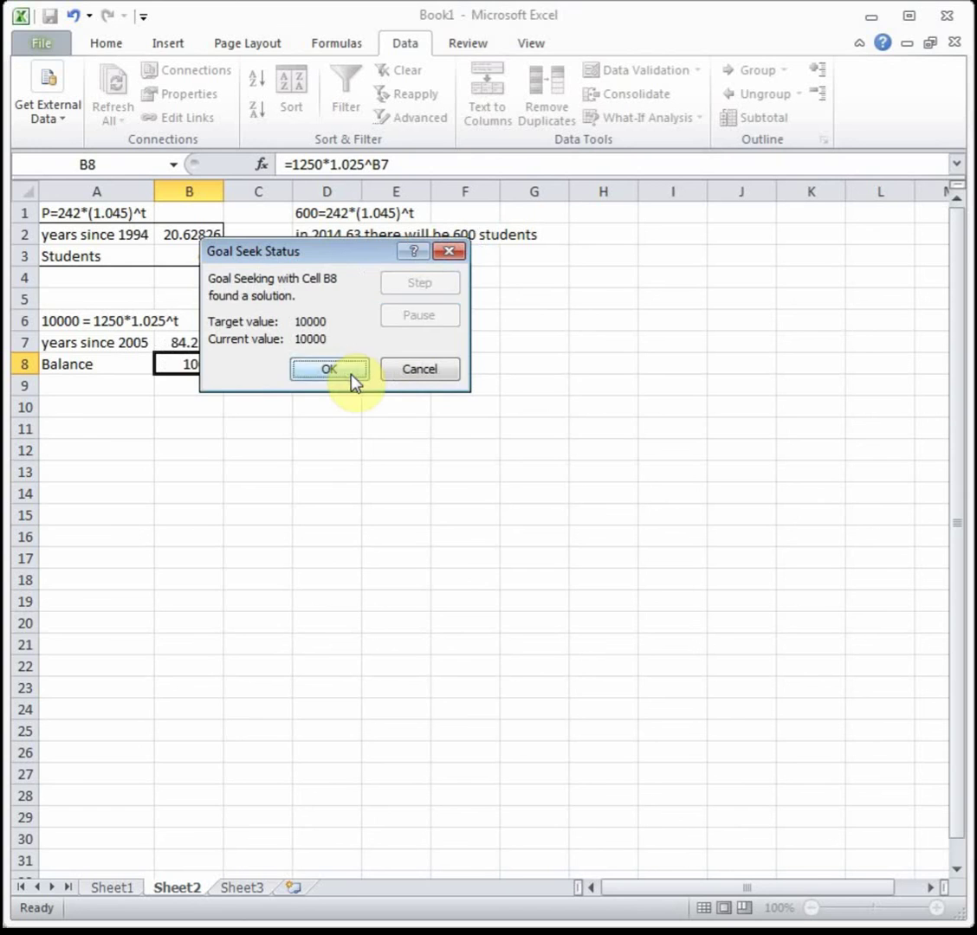
pyautogui.click(350, 374)
pyautogui.click(216, 345)
pyautogui.click(312, 344)
# Enter the interpretation "84.21 years later, he will have $10,000" in D7.
pyautogui.write('84')
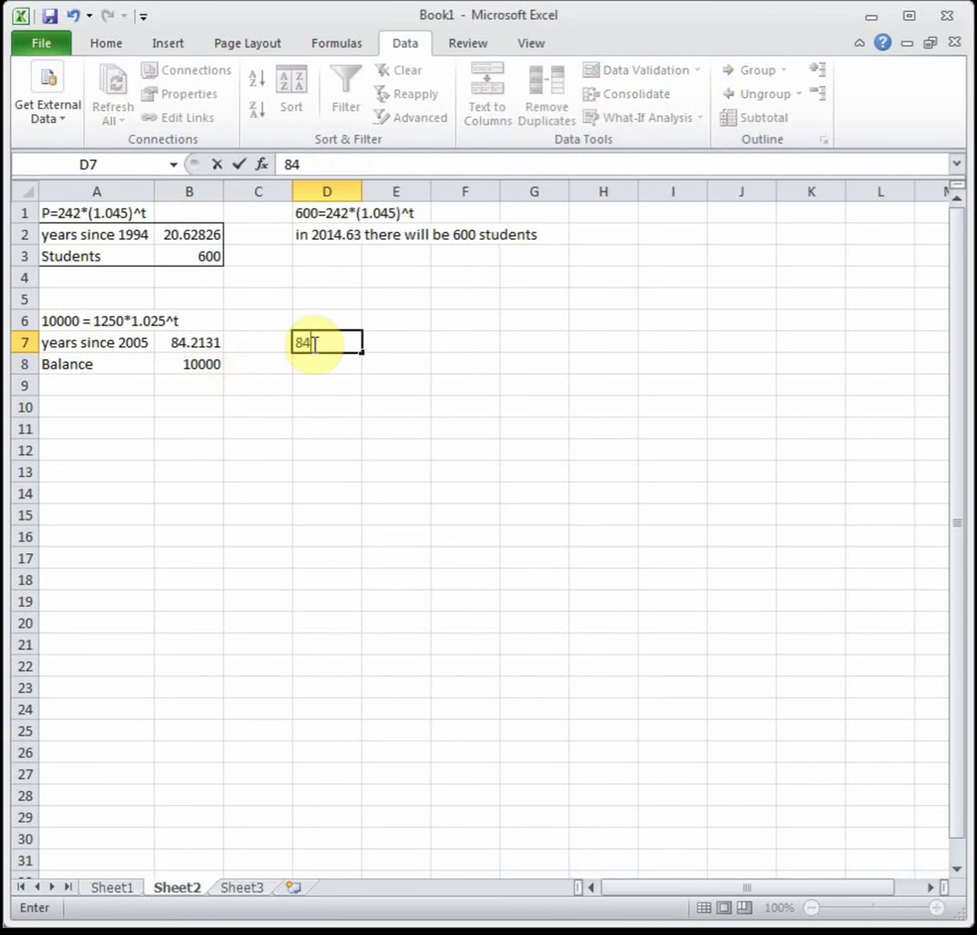
pyautogui.write('.21 years later, he will have $10,000')
pyautogui.press('Return')
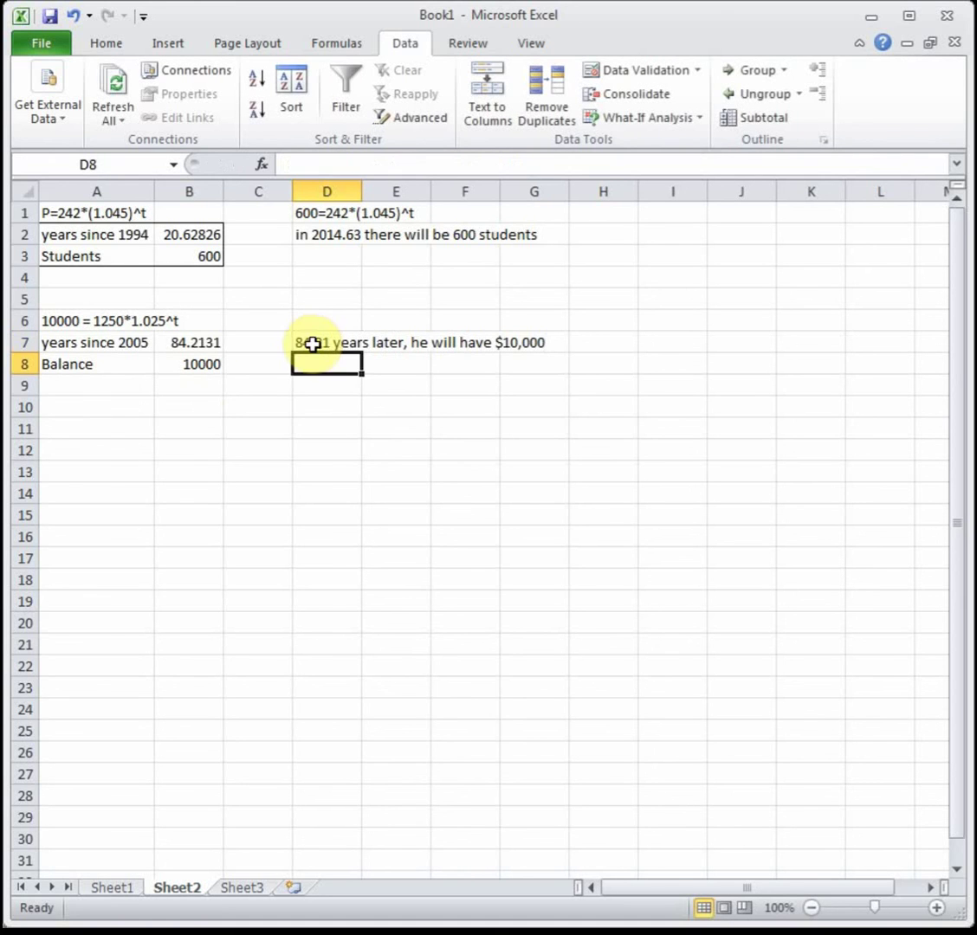
pyautogui.click(82, 429)
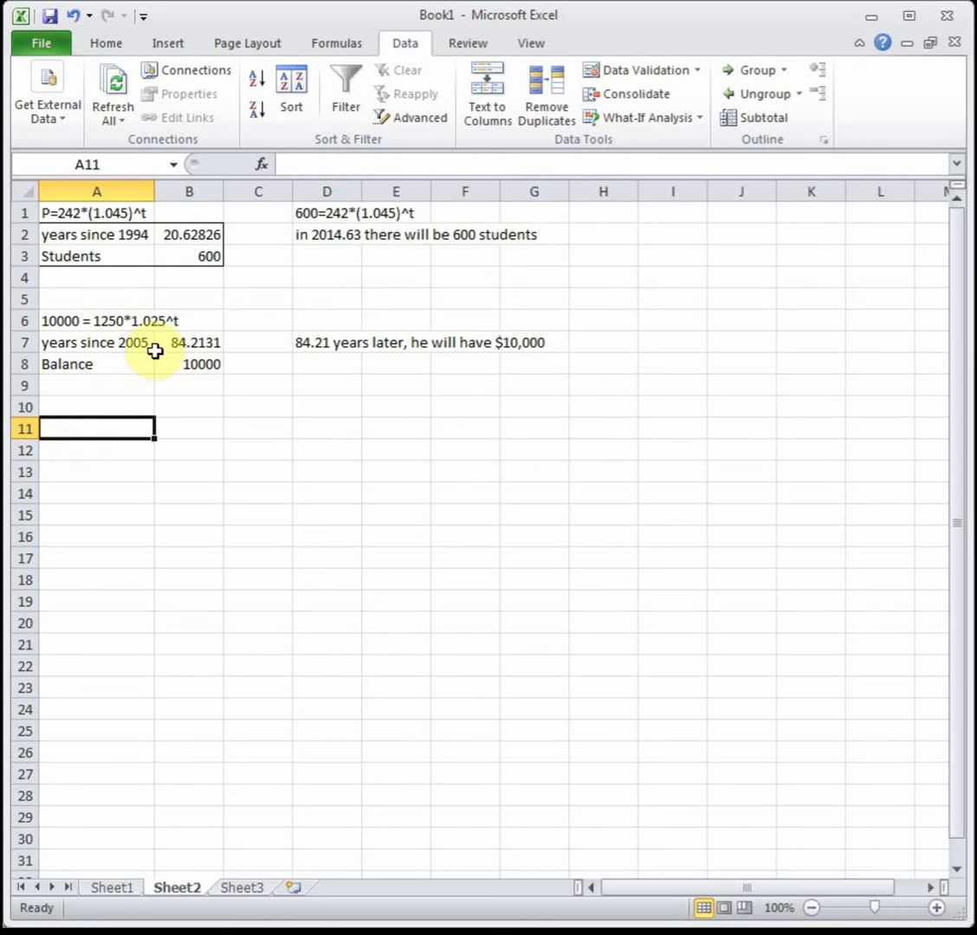
# Enter the 2.5% growth rate in D8, shown as 2.50%.
pyautogui.click(332, 365)
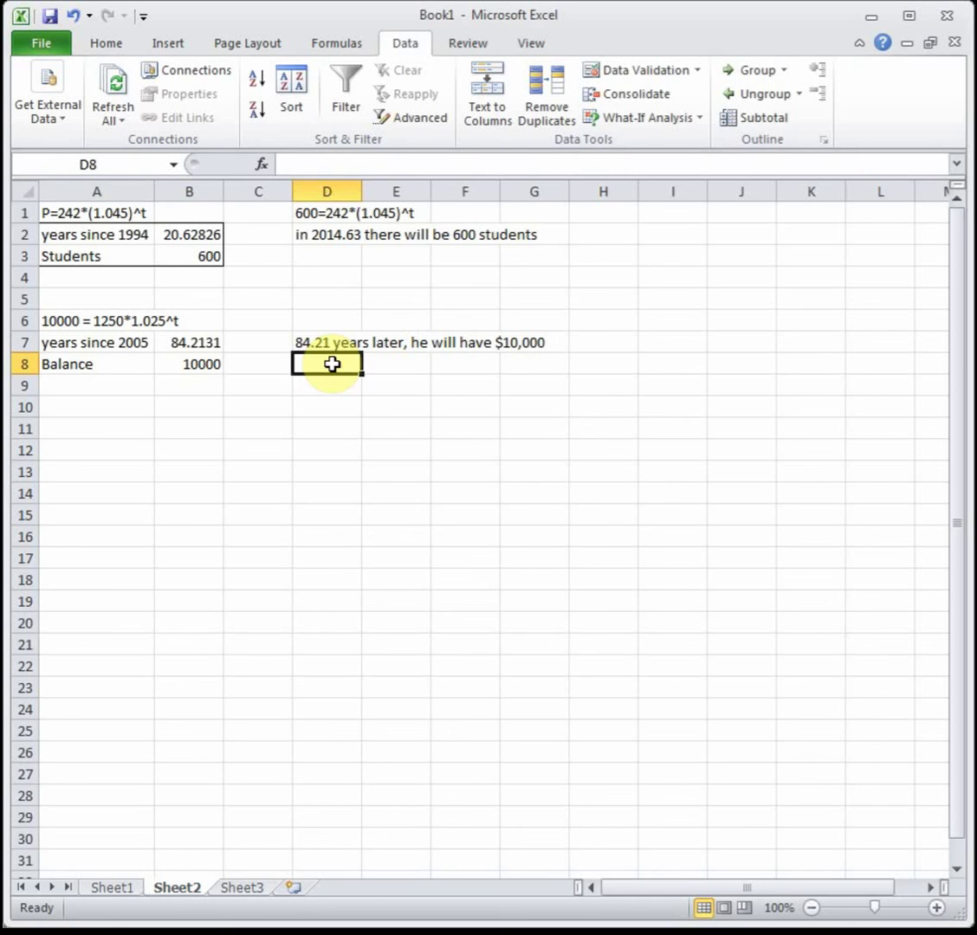
pyautogui.write('2.5%')
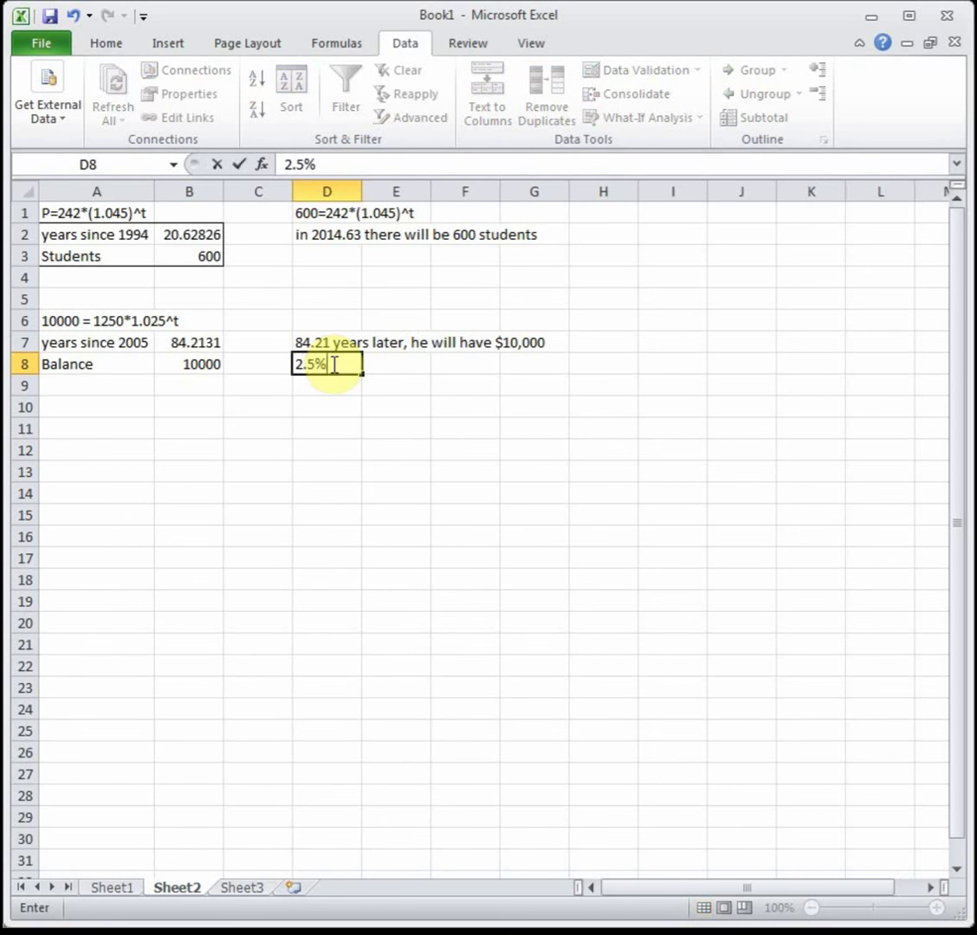
pyautogui.press('Return')
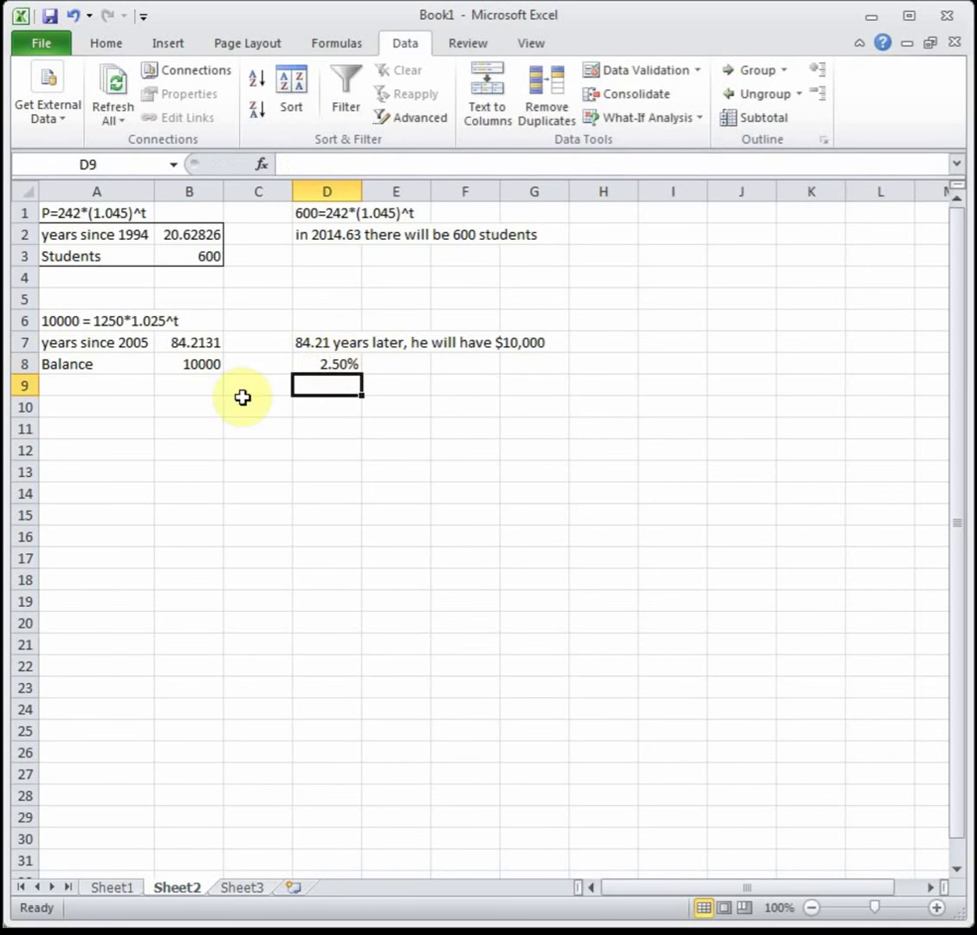
pyautogui.click(87, 436)
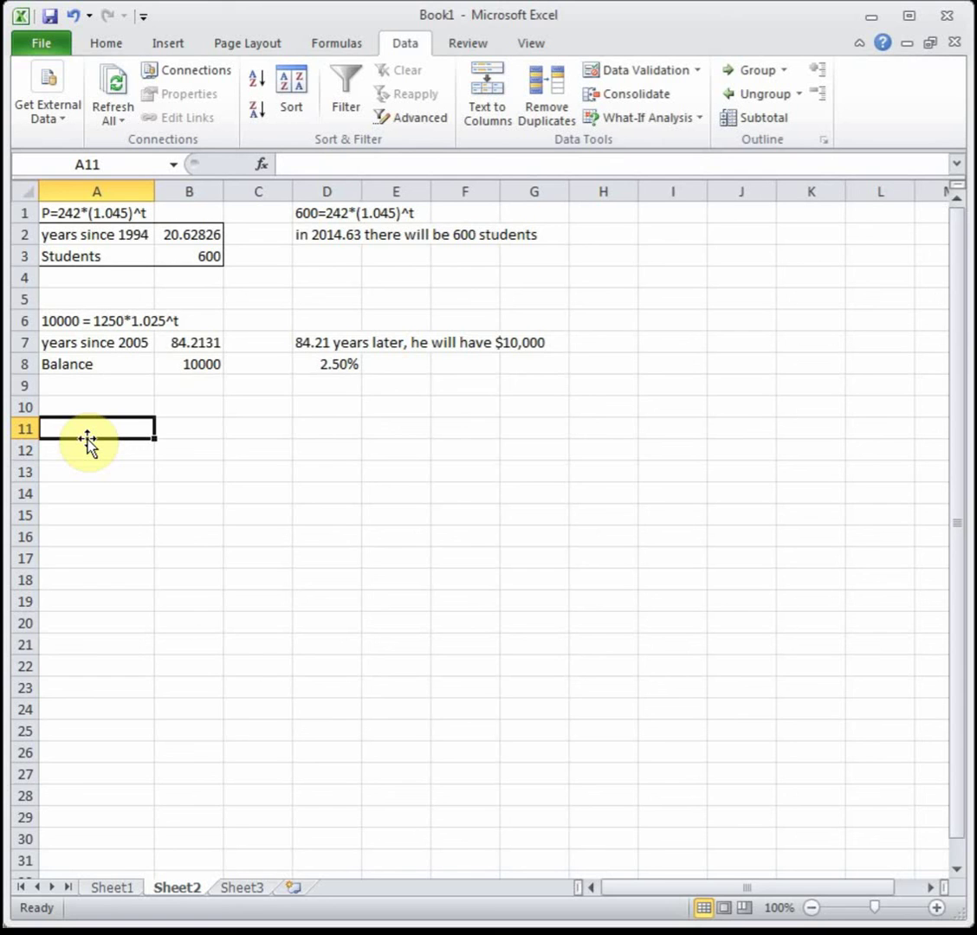
# Enter the bunny equation "P = 7*1.45^t" in A11.
pyautogui.write('P =')
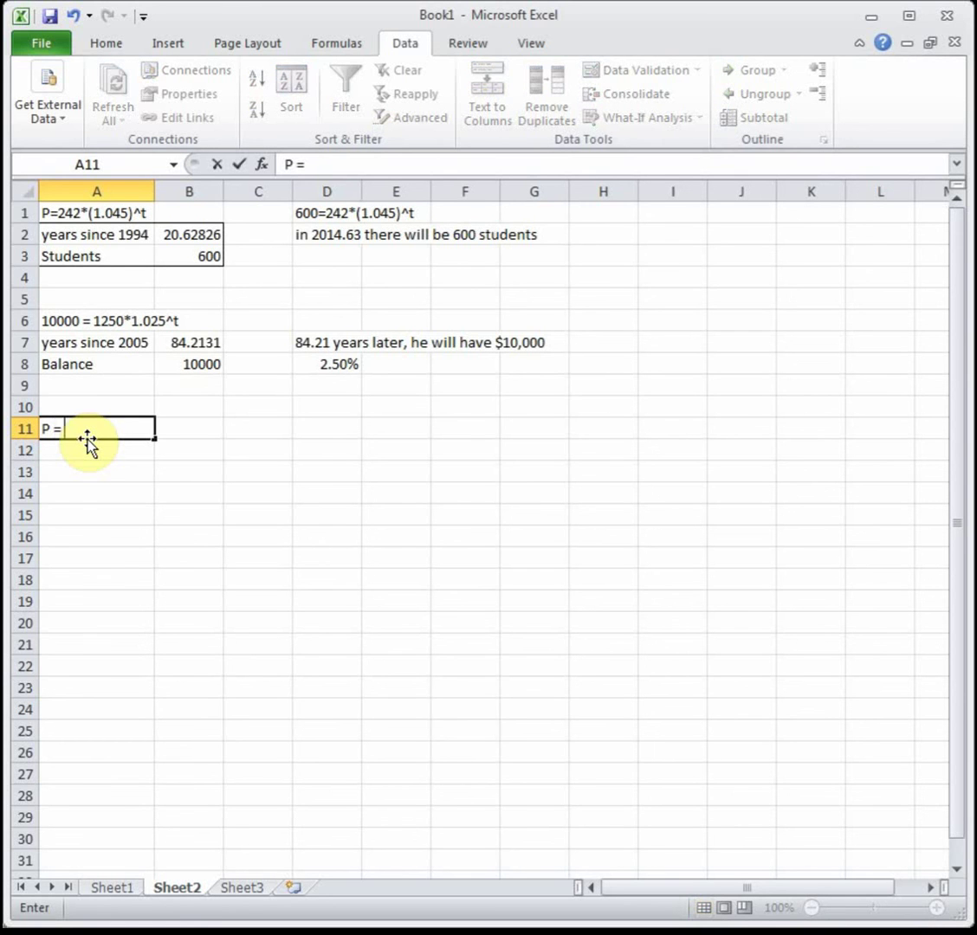
pyautogui.write(' 7*1.45T')
pyautogui.press('BackSpace')
pyautogui.write('^t')
pyautogui.press('Return')
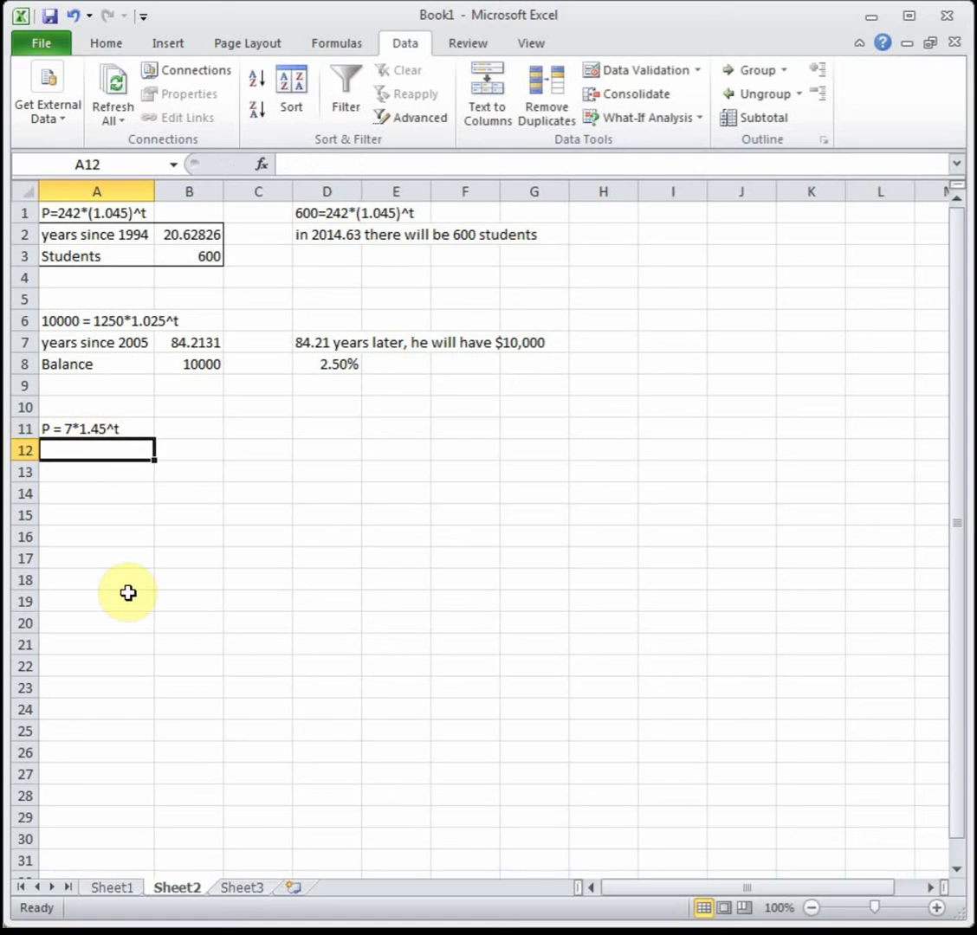
# Add the labels "months" in A12 and "population" in A13.
pyautogui.write('months')
pyautogui.press('Return')
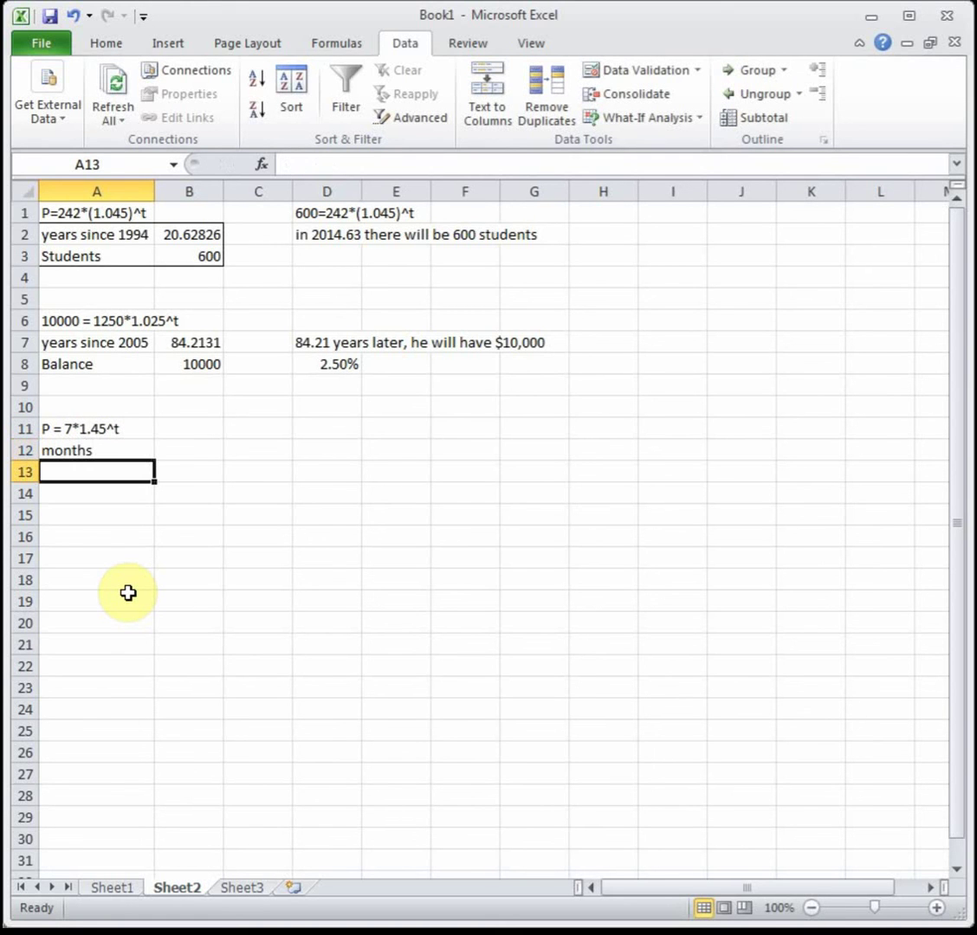
pyautogui.write('population')
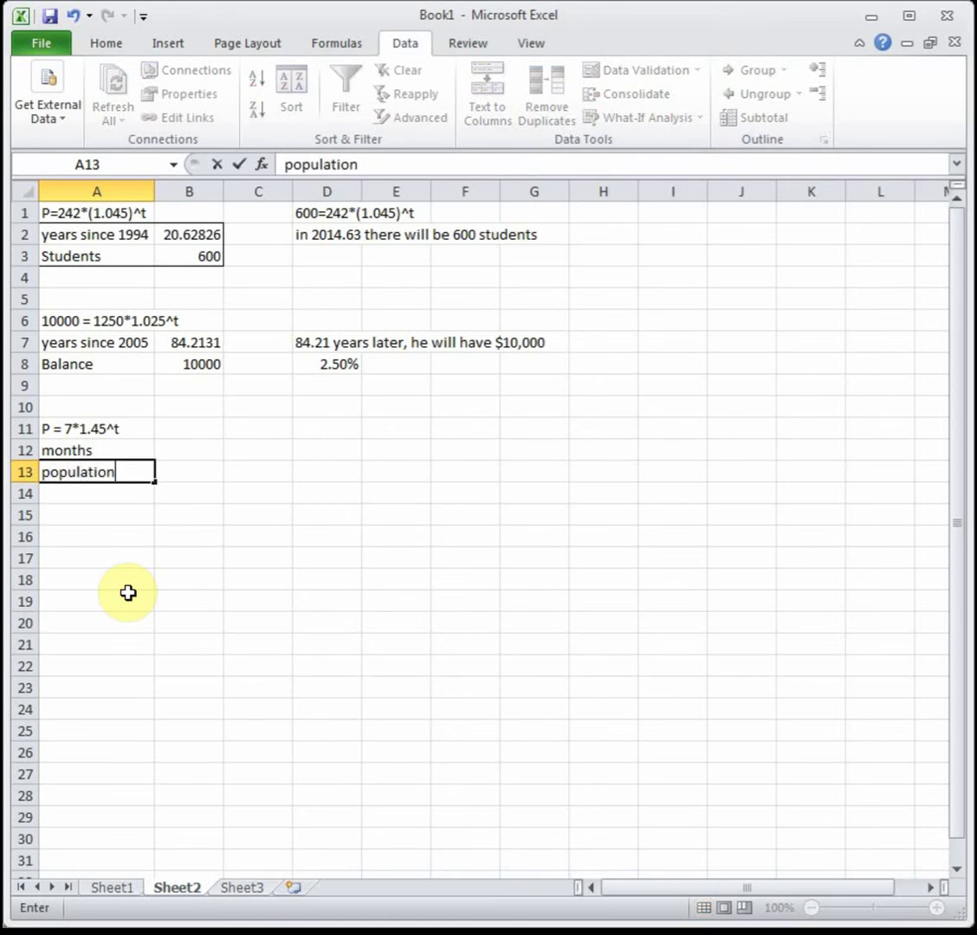
pyautogui.click(26, 538)
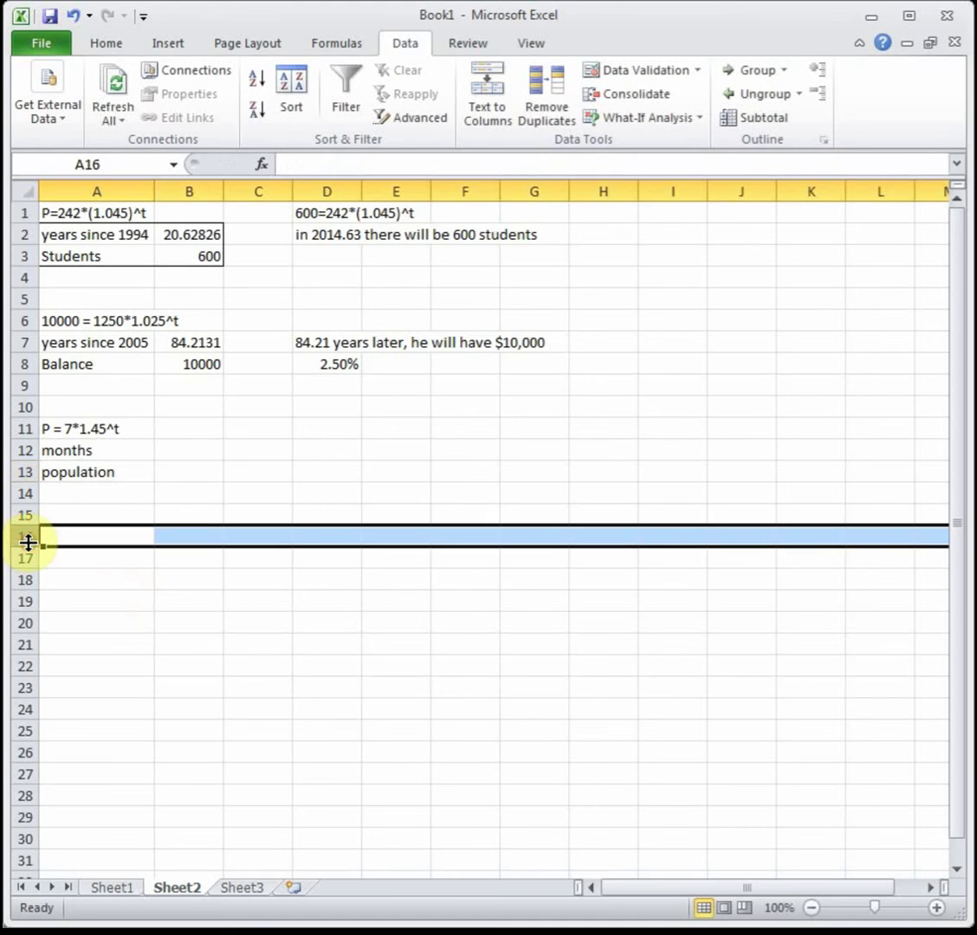
pyautogui.click(106, 473)
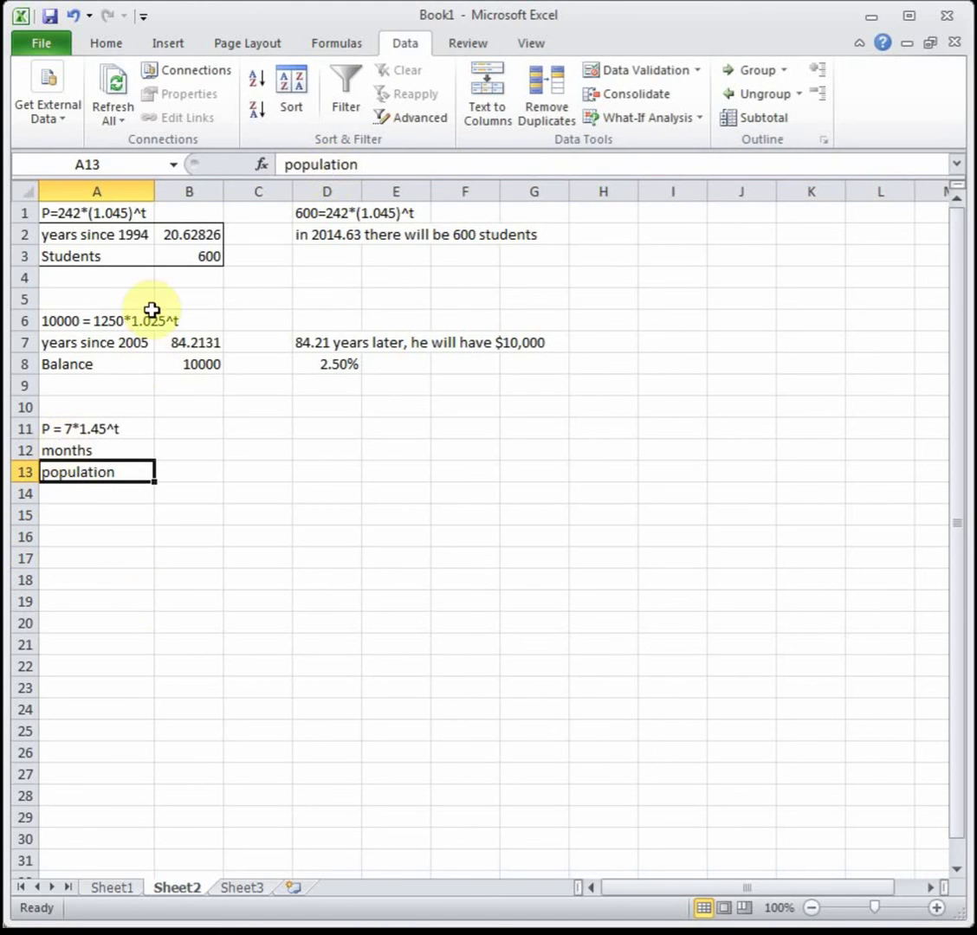
# Replace P with 100 so A11 reads "100 = 7*1.45^t".
pyautogui.click(79, 430)
pyautogui.doubleClick(289, 164)
pyautogui.write('100')
pyautogui.press('Return')
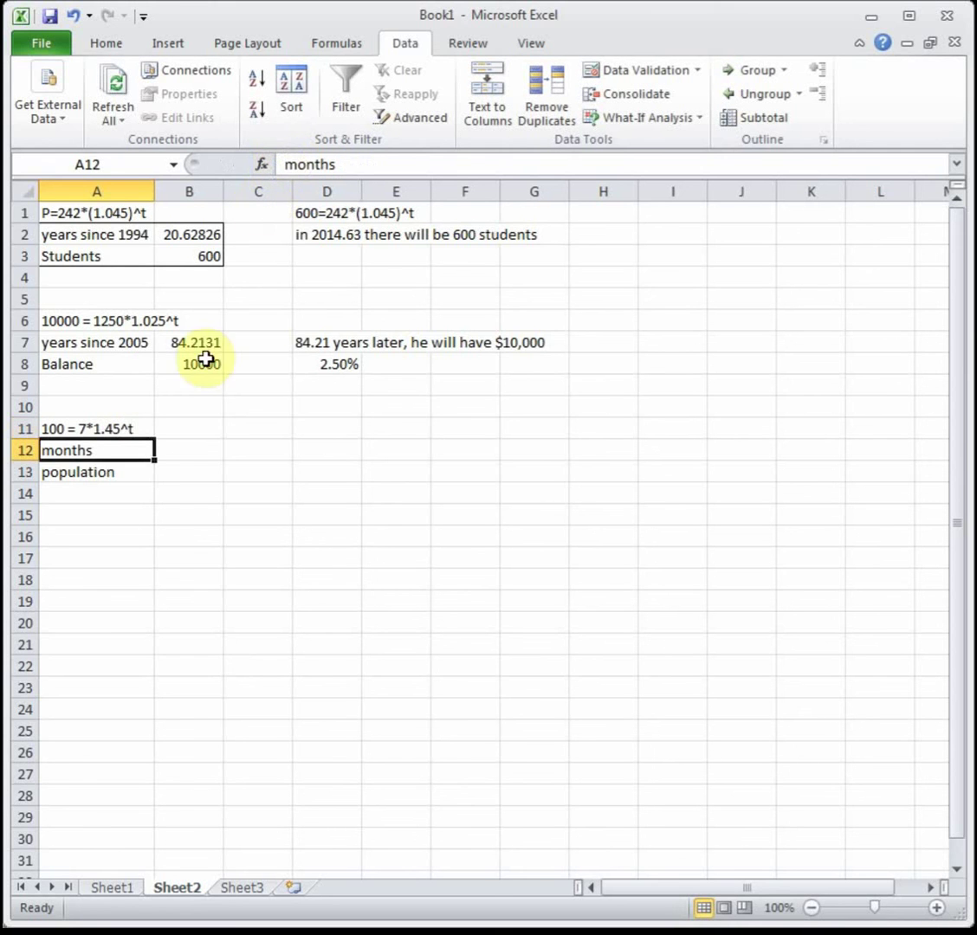
pyautogui.click(195, 471)
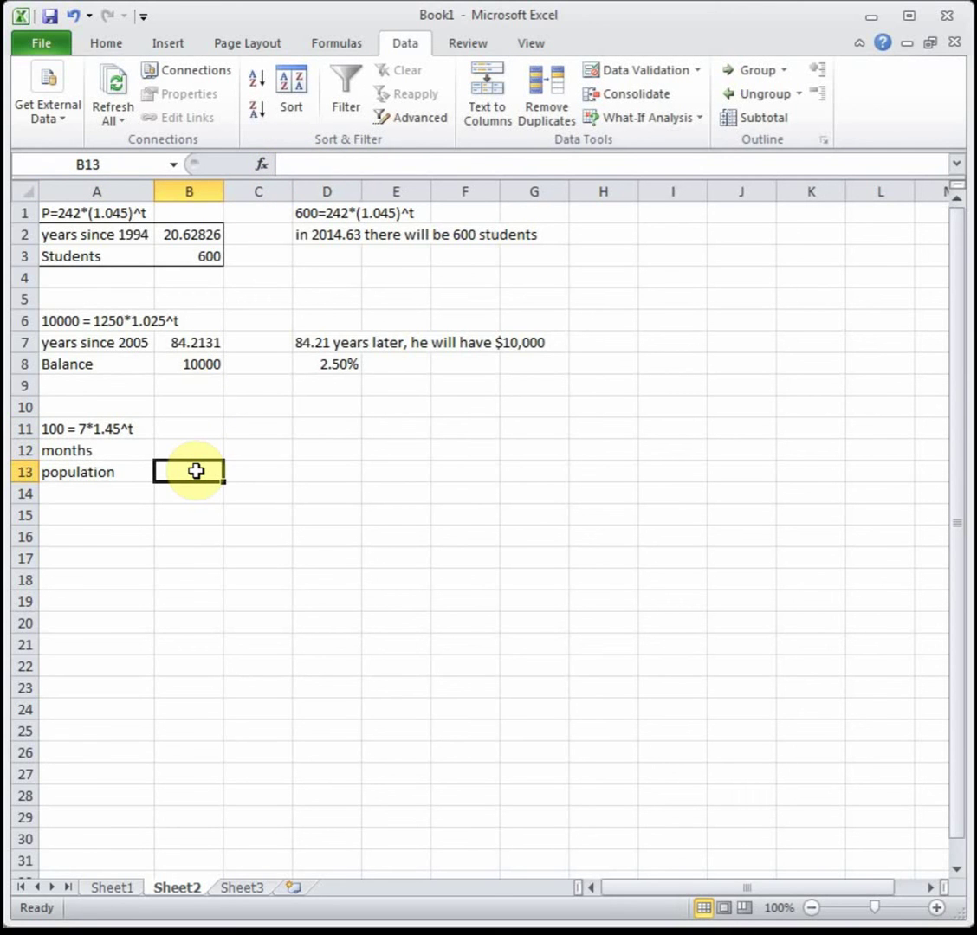
# Put the formula =7*1.45^B12 in B13, using the months in B12 as exponent.
pyautogui.write('=')
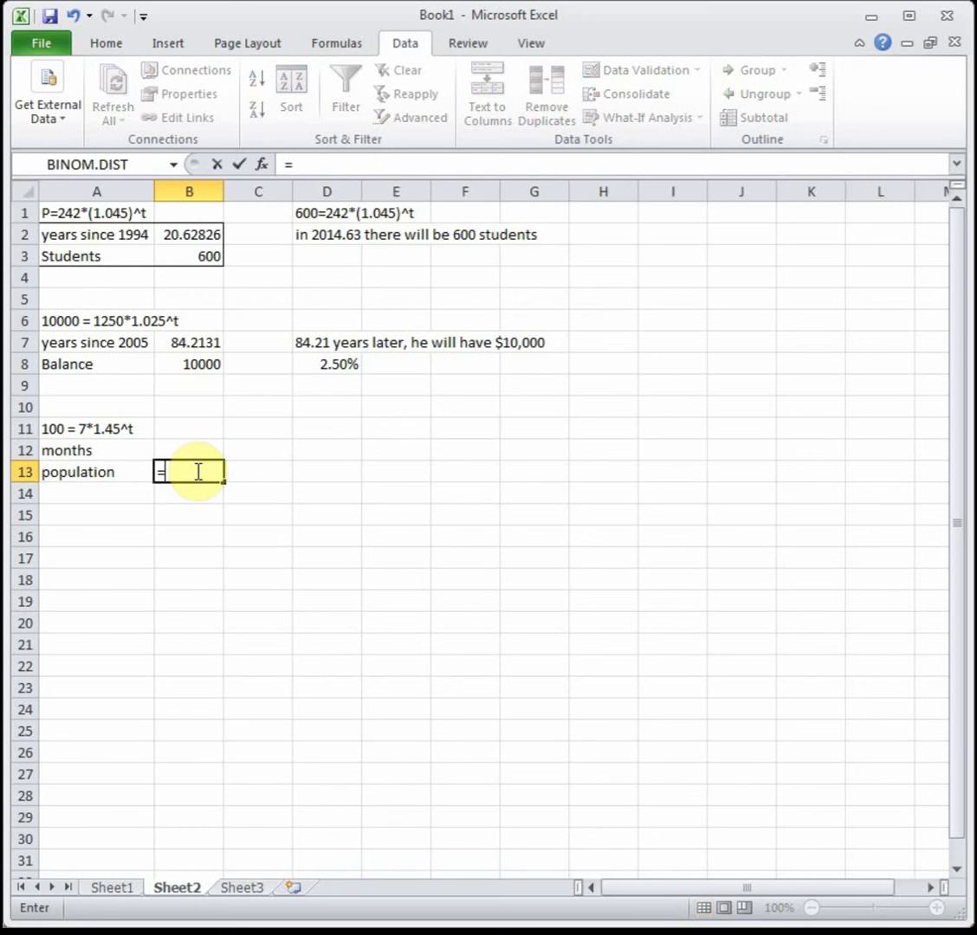
pyautogui.write('7*1.45^')
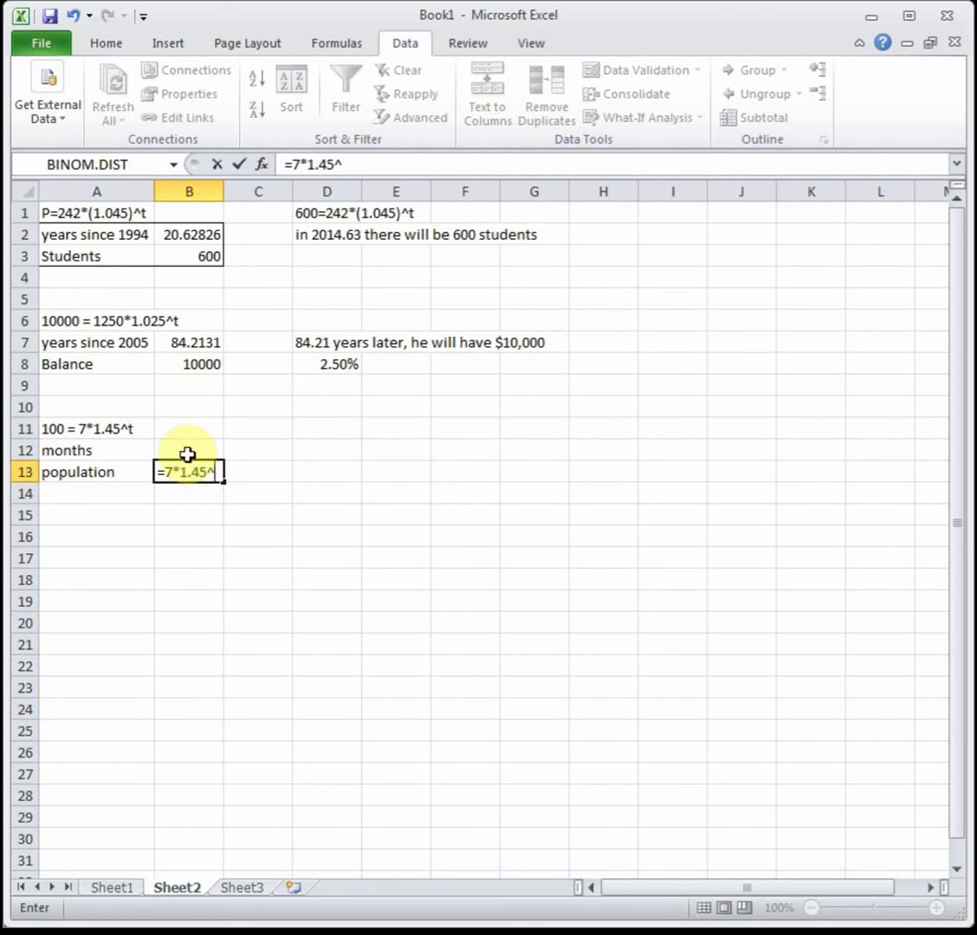
pyautogui.click(182, 447)
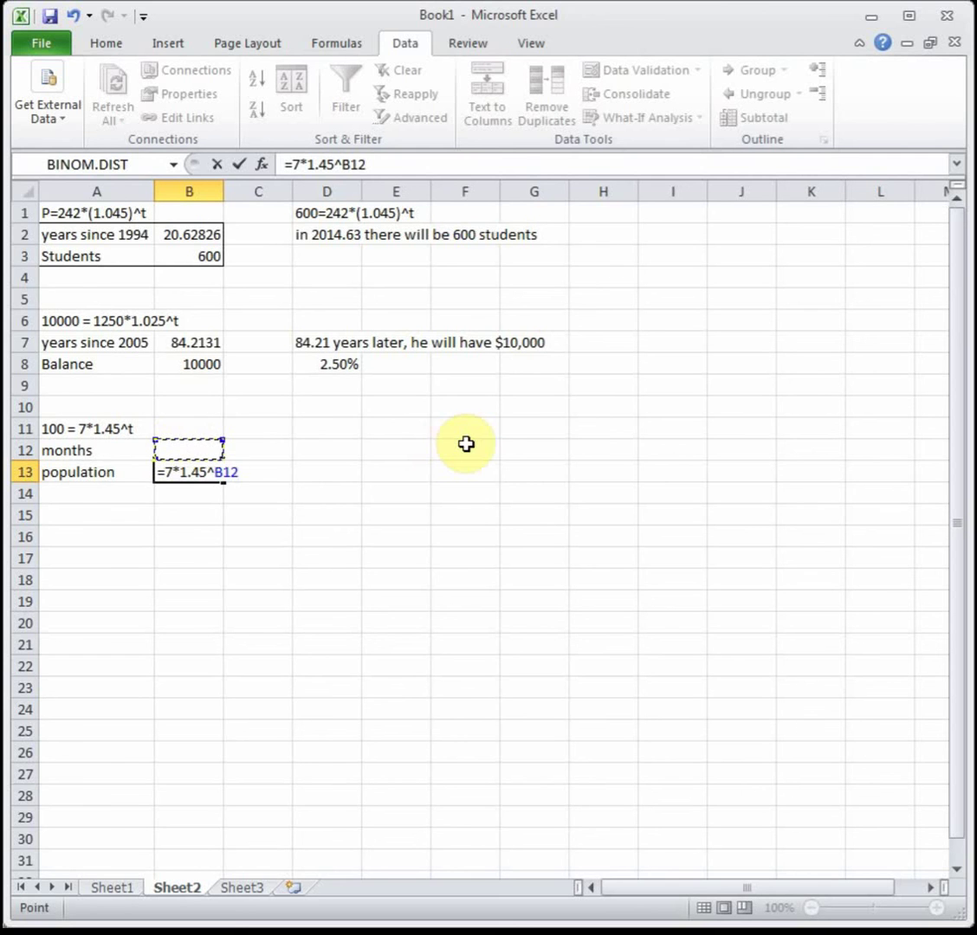
pyautogui.press('Return')
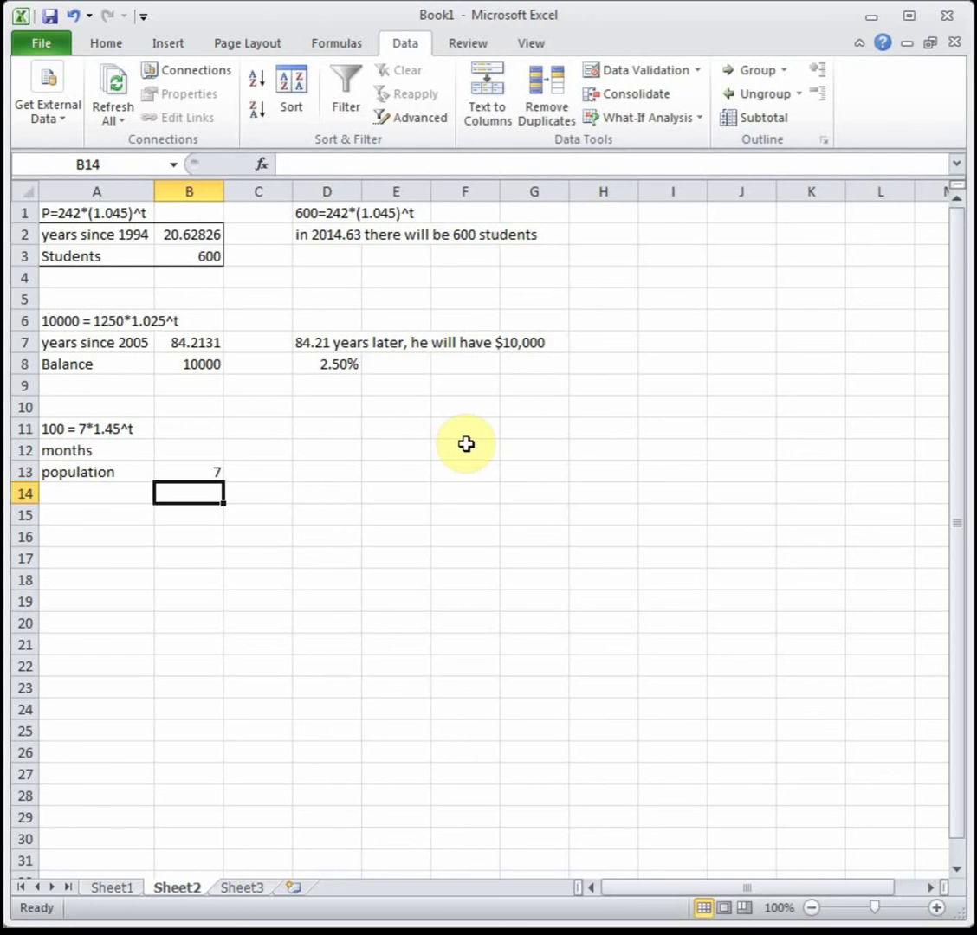
pyautogui.click(201, 472)
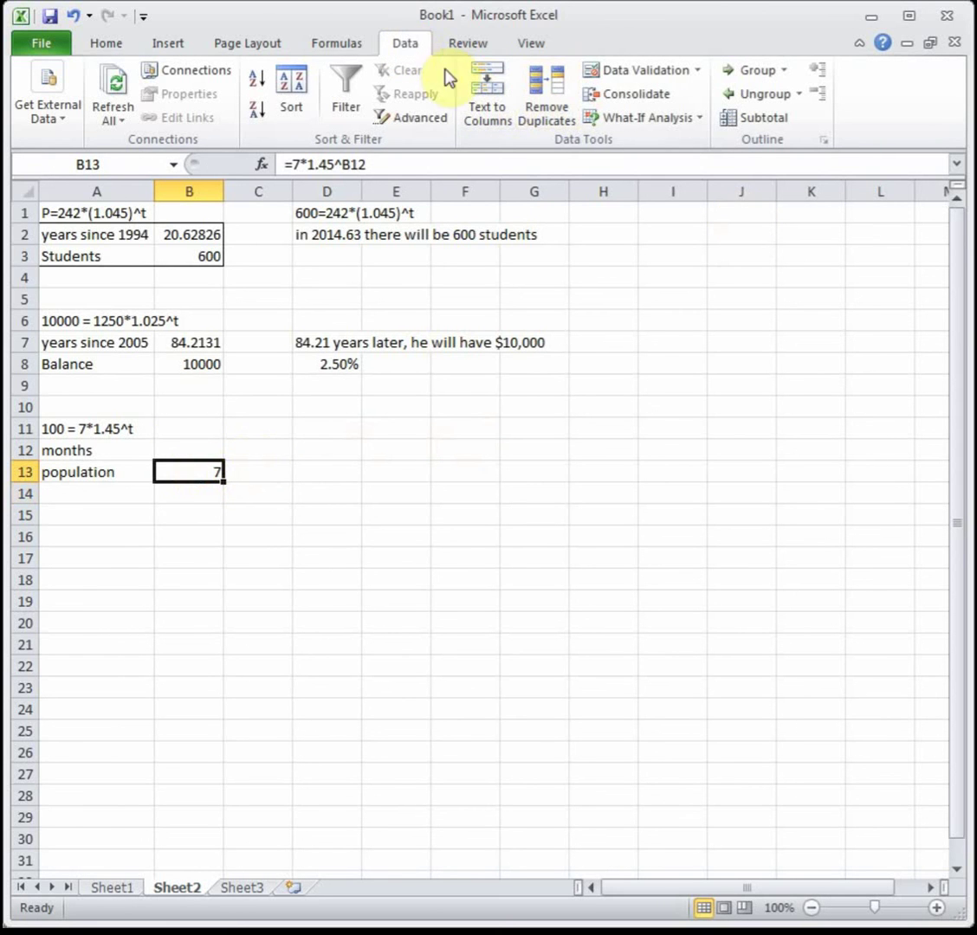
# Goal Seek B13 to 100 by changing B12, yielding 7.156943 months.
pyautogui.click(624, 121)
pyautogui.click(637, 168)
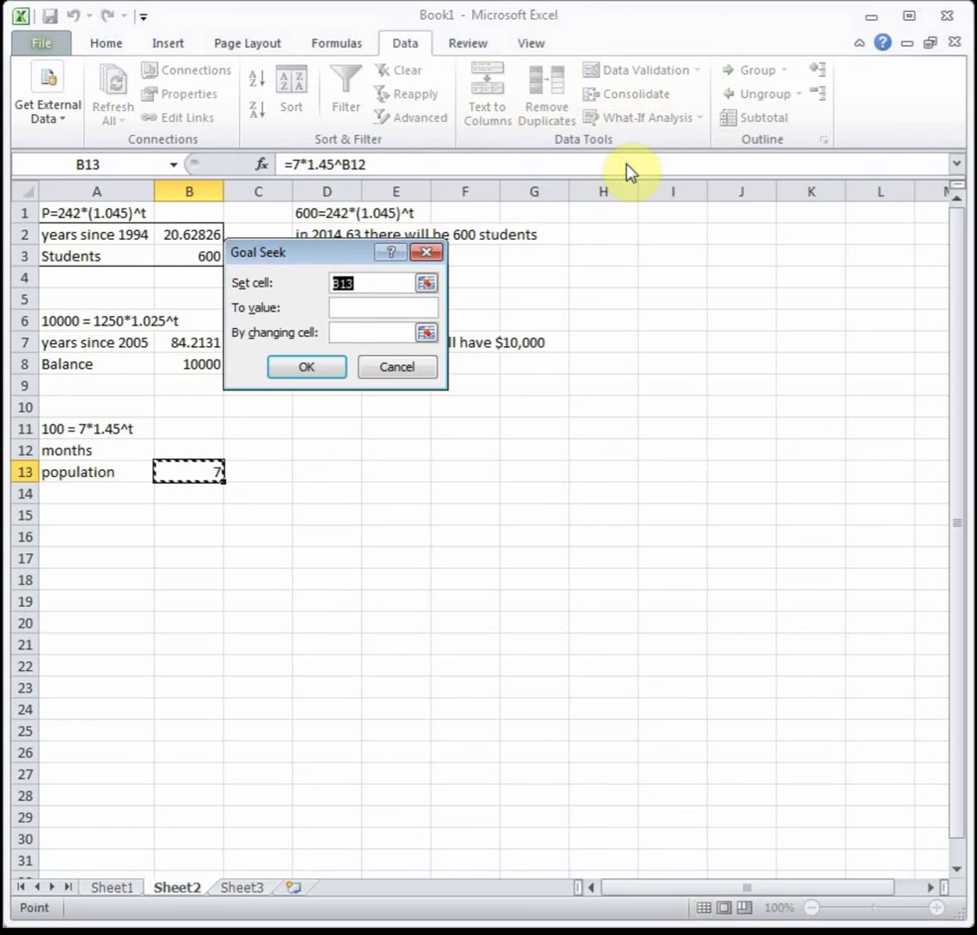
pyautogui.click(347, 308)
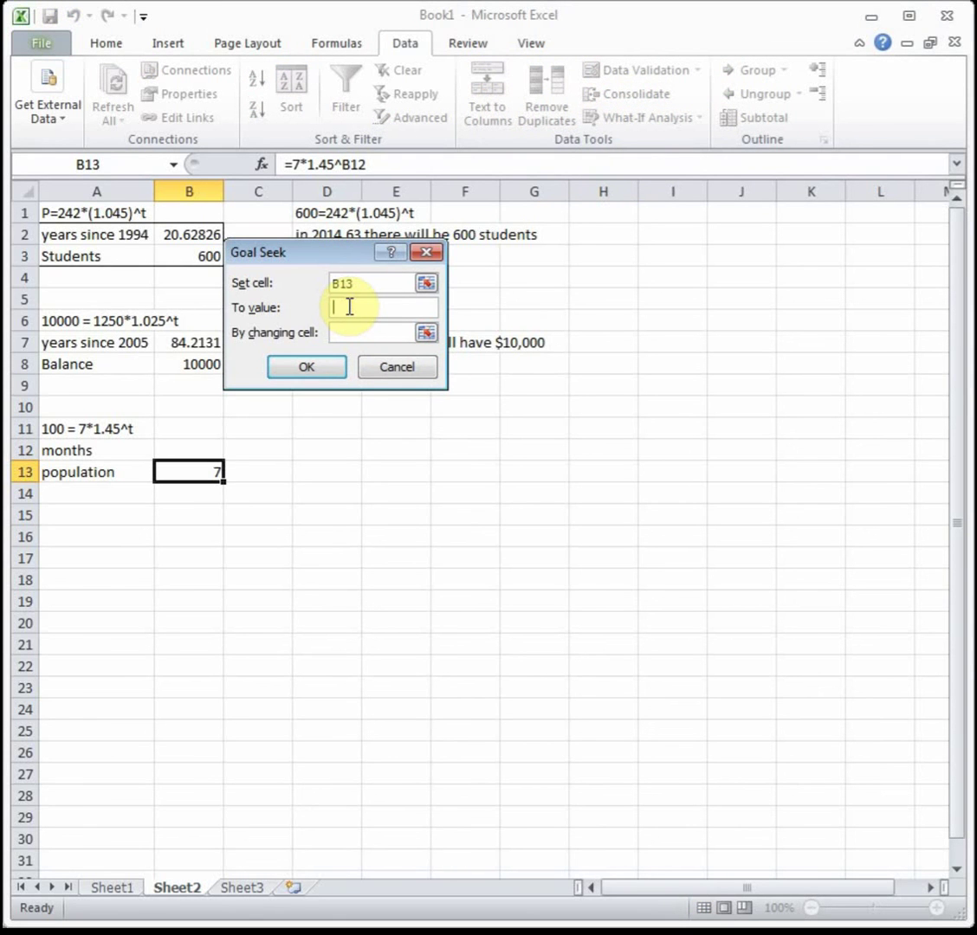
pyautogui.write('100')
pyautogui.click(351, 332)
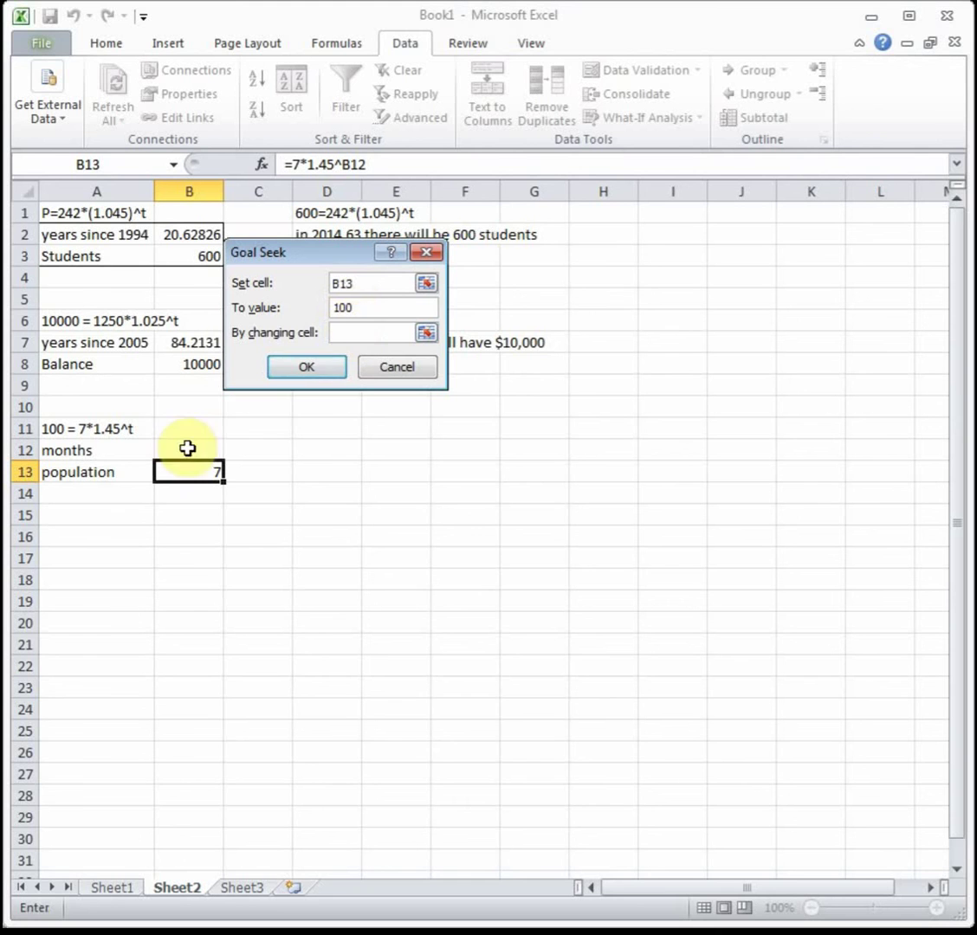
pyautogui.click(194, 447)
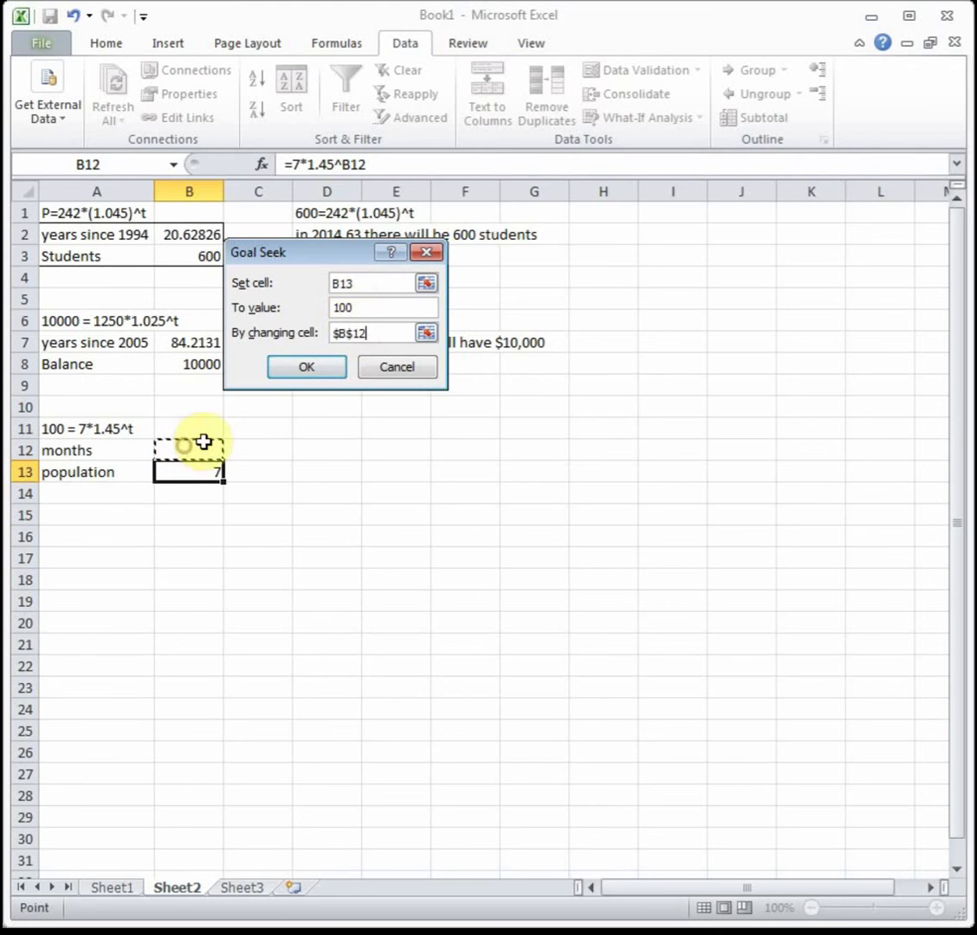
pyautogui.click(316, 370)
pyautogui.click(317, 372)
# Write "it will take 7.16 months to get 100 bunnies" in D12.
pyautogui.click(314, 449)
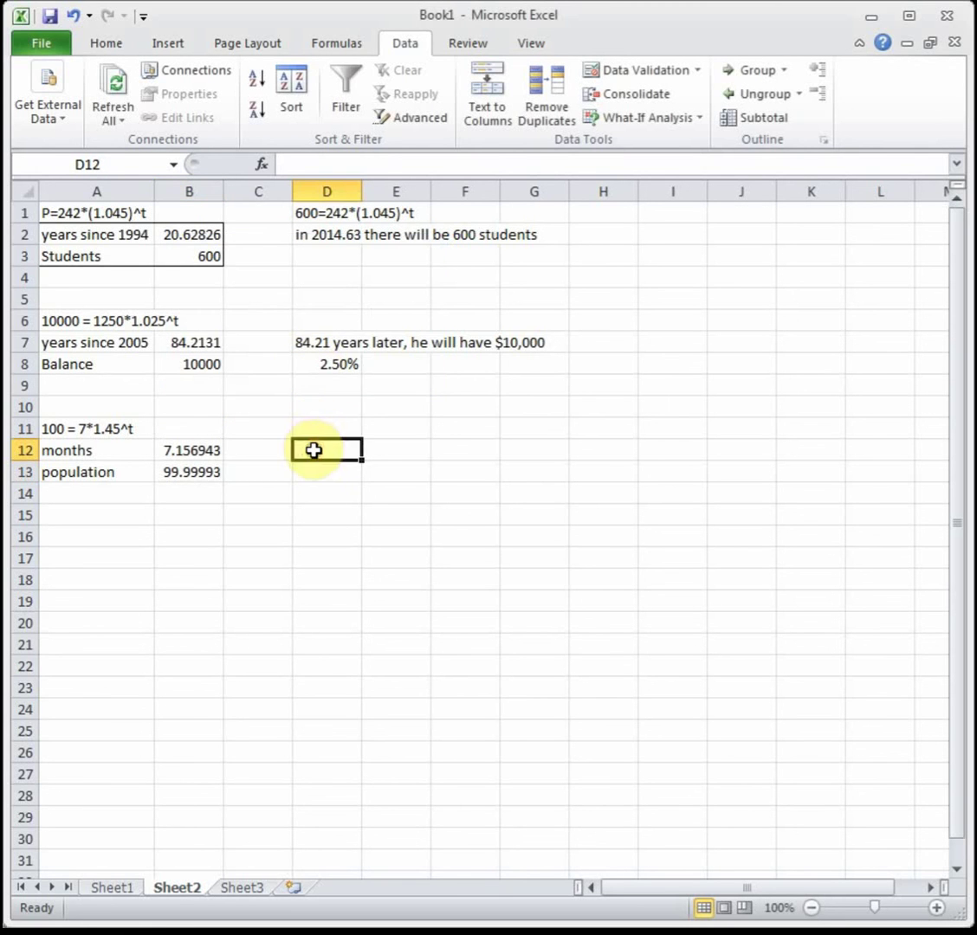
pyautogui.write('it will take 7.16 months to get 100 bunnies')
pyautogui.press('Return')
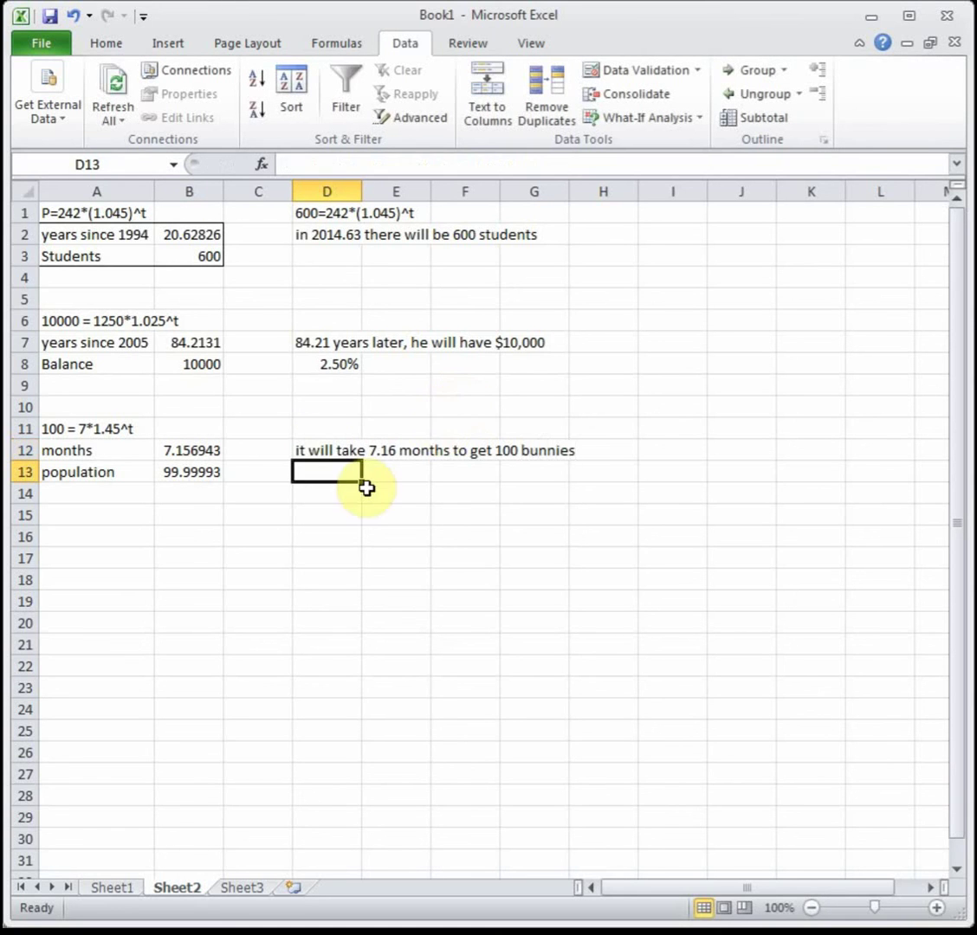